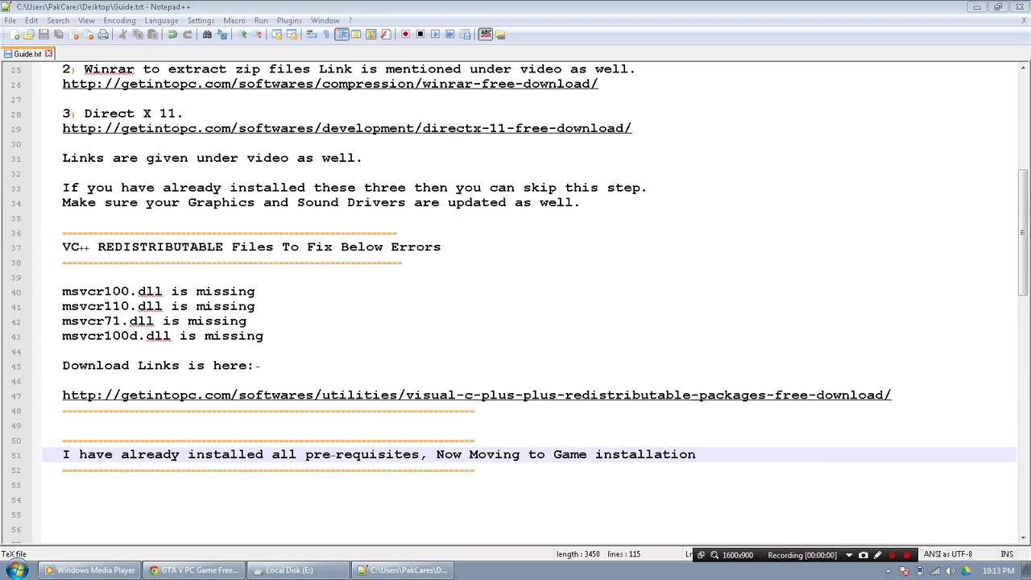
- Read the guide's antivirus warning, today's game introduction and the GTA V download link
scroll(519, 304, down, 8)
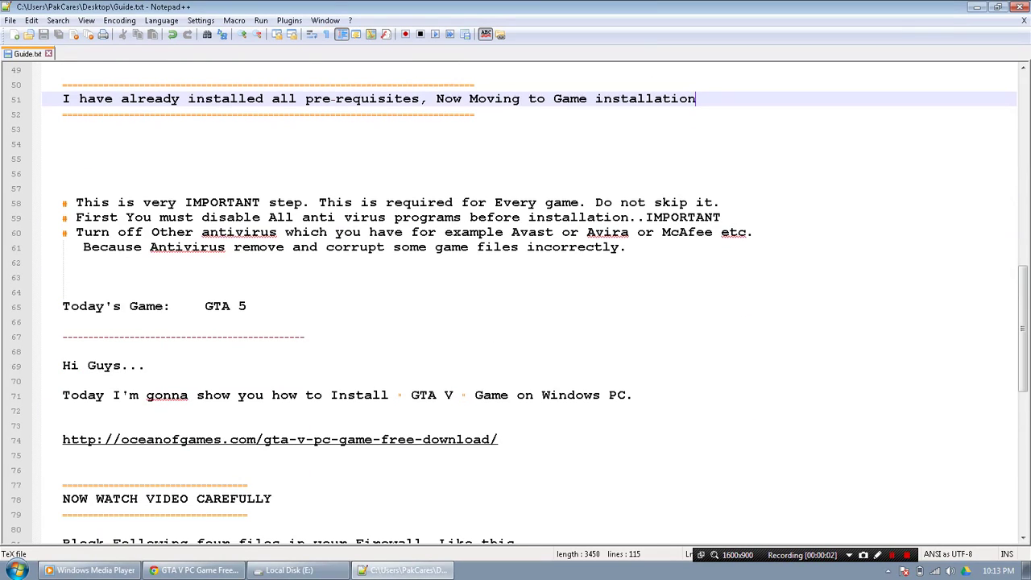
drag(68, 203, 722, 204)
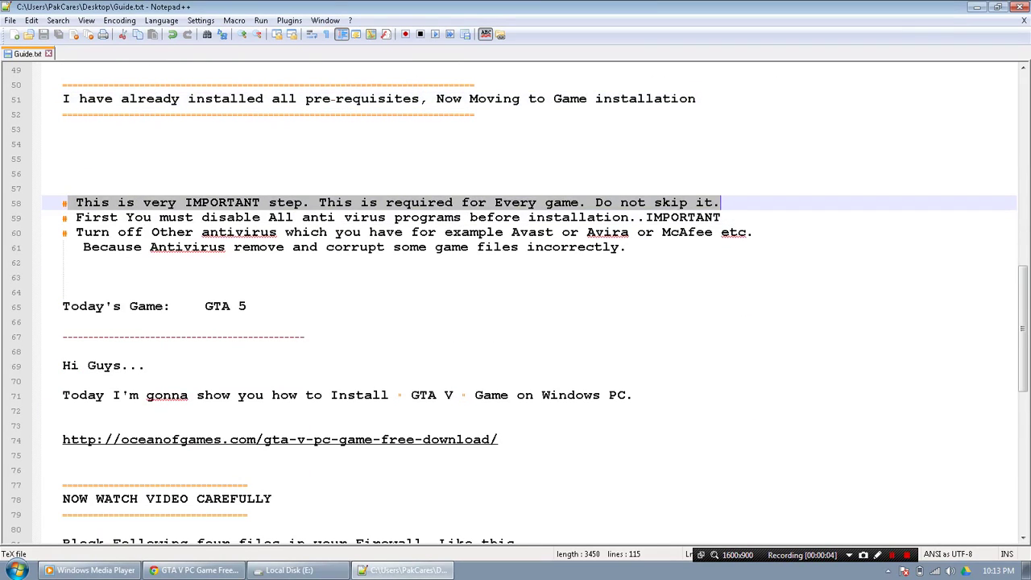
drag(75, 217, 62, 261)
drag(62, 306, 248, 306)
drag(63, 365, 146, 366)
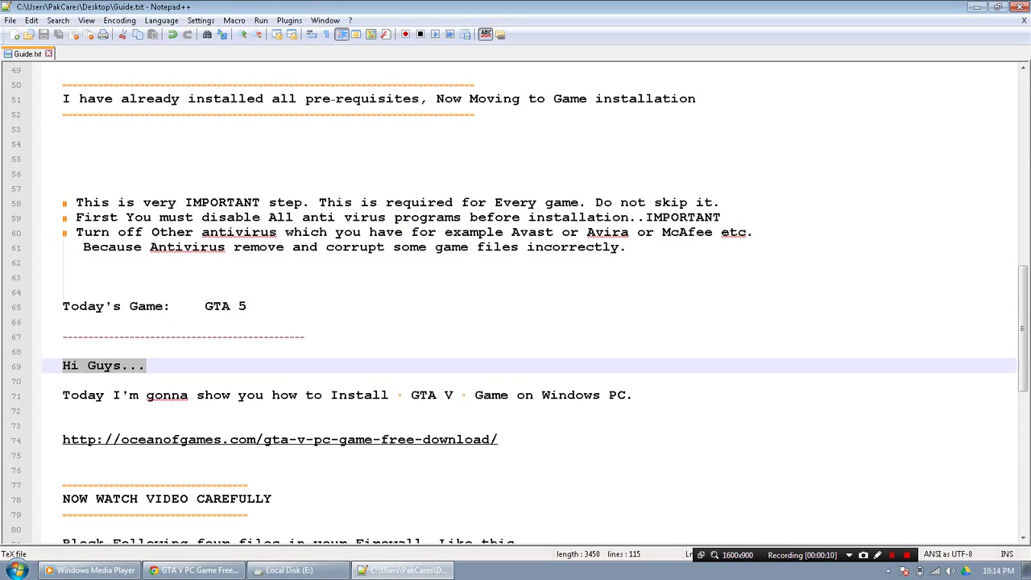
drag(63, 395, 634, 395)
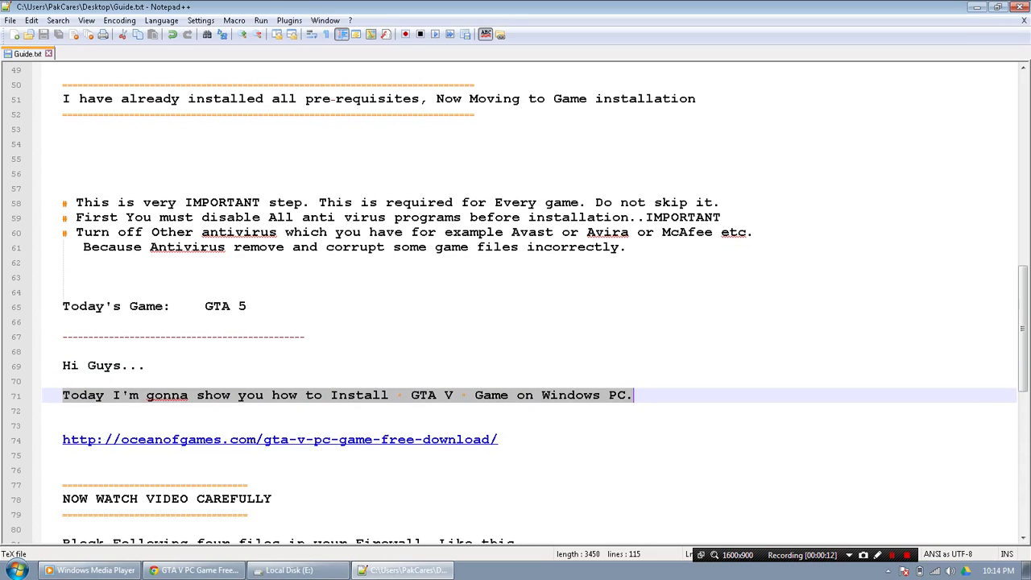
drag(62, 439, 497, 439)
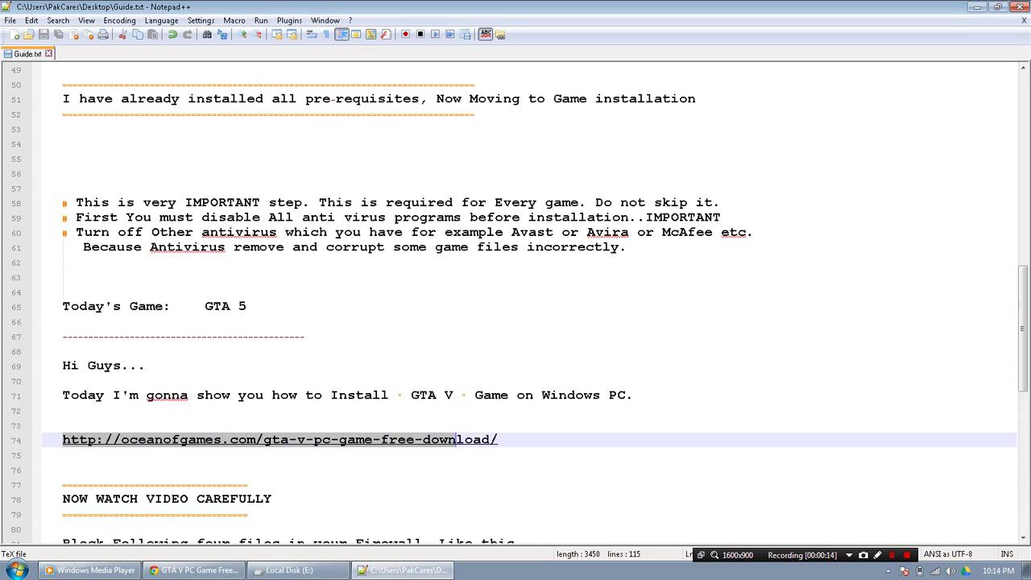
- Open the guide's GTA V download link in Chrome, review the game and Windows 7, 8 and 8.1 fix download sections, and close the browser
double_click(497, 439)
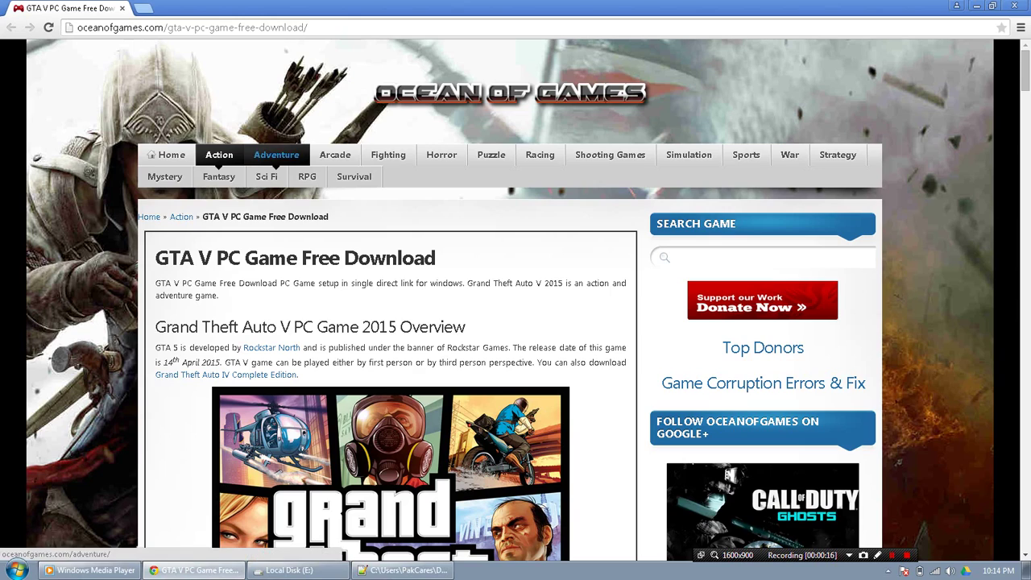
mouse_move(310, 27)
mouse_down()
mouse_move(77, 27)
mouse_move(309, 27)
mouse_up()
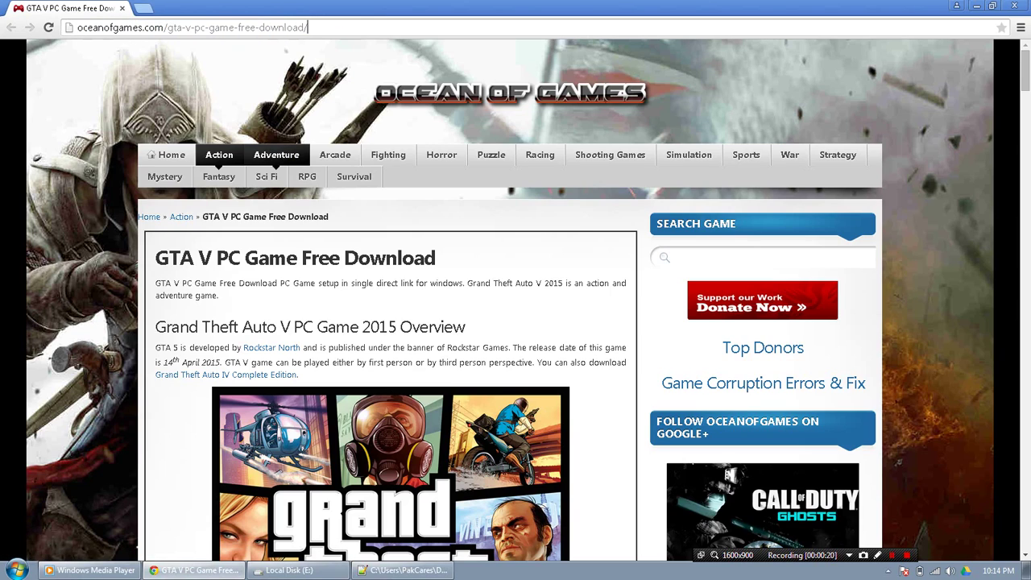
drag(435, 258, 269, 257)
scroll(515, 322, down, 15)
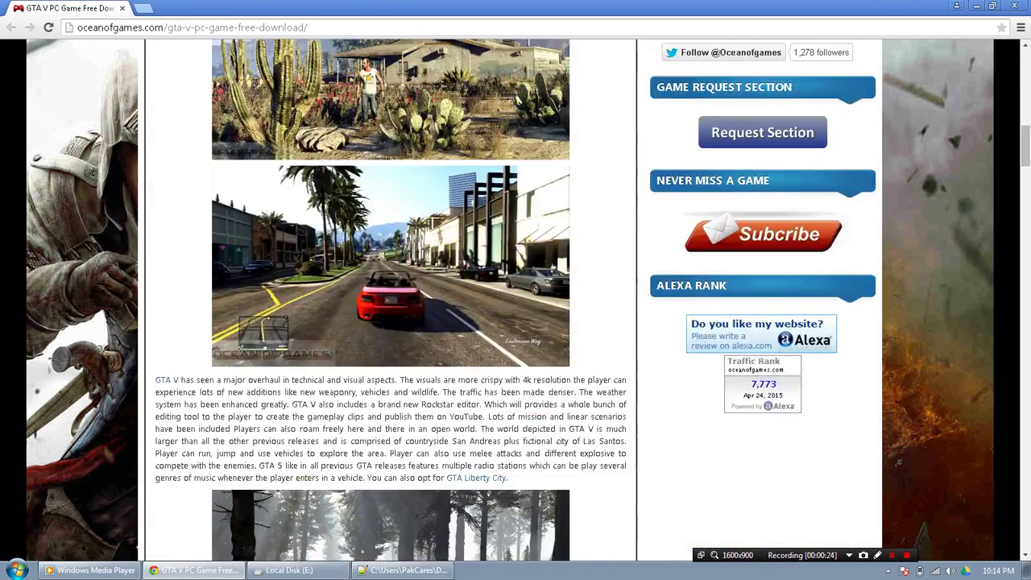
scroll(391, 298, down, 12)
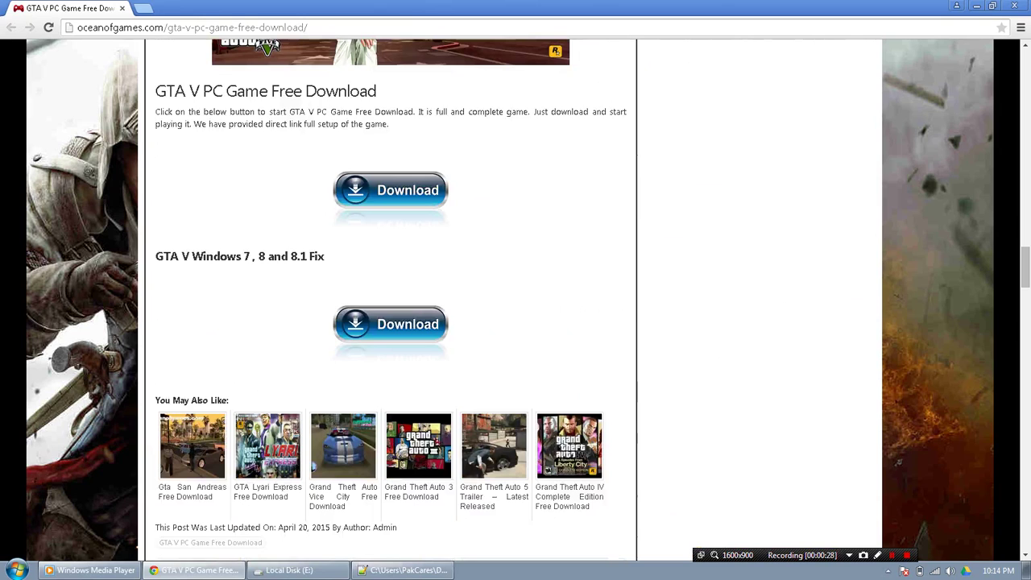
drag(325, 256, 156, 256)
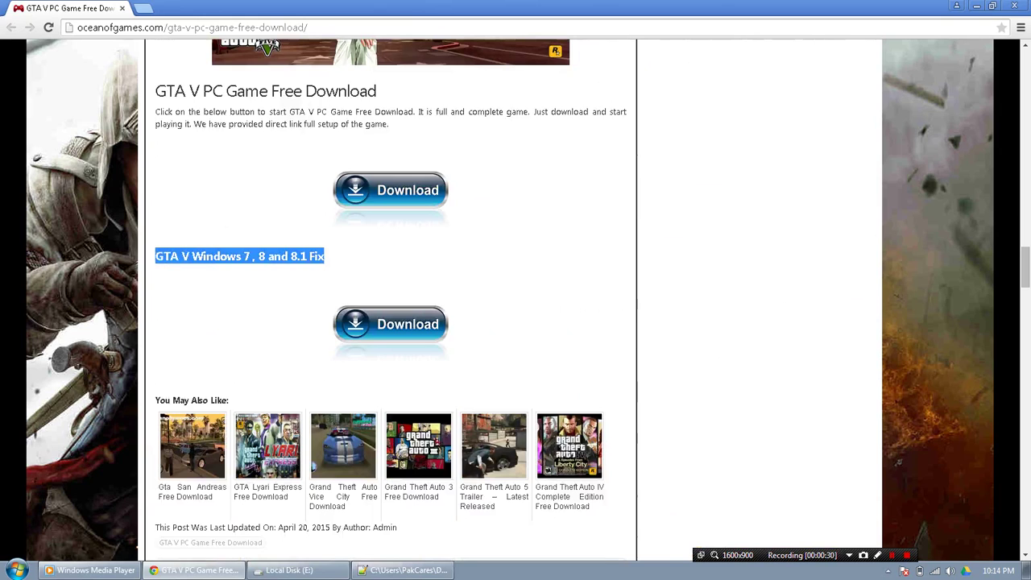
click(1014, 5)
- Read the "NOW WATCH VIDEO CAREFULLY" section of Guide.txt
click(119, 485)
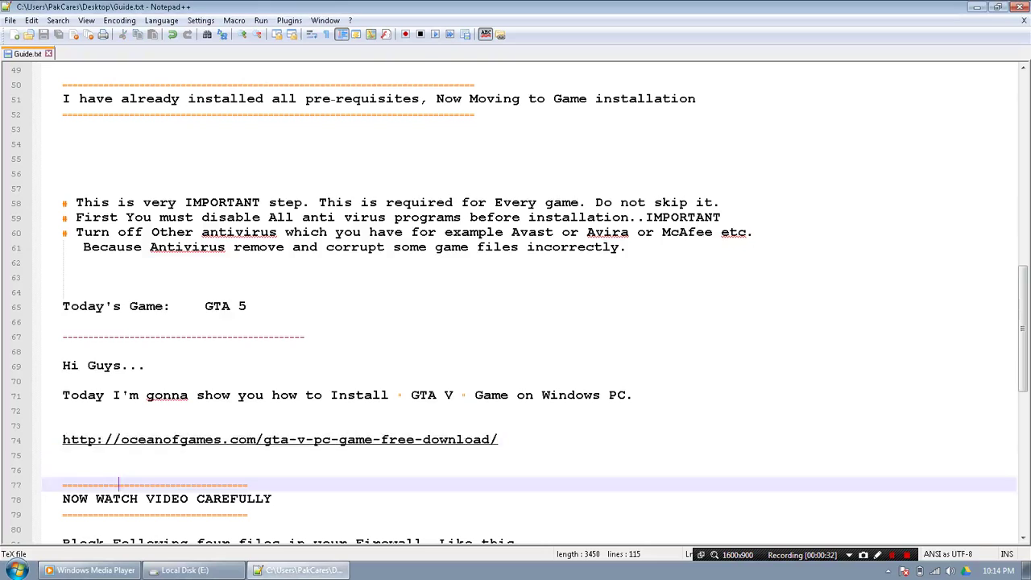
scroll(119, 484, down, 5)
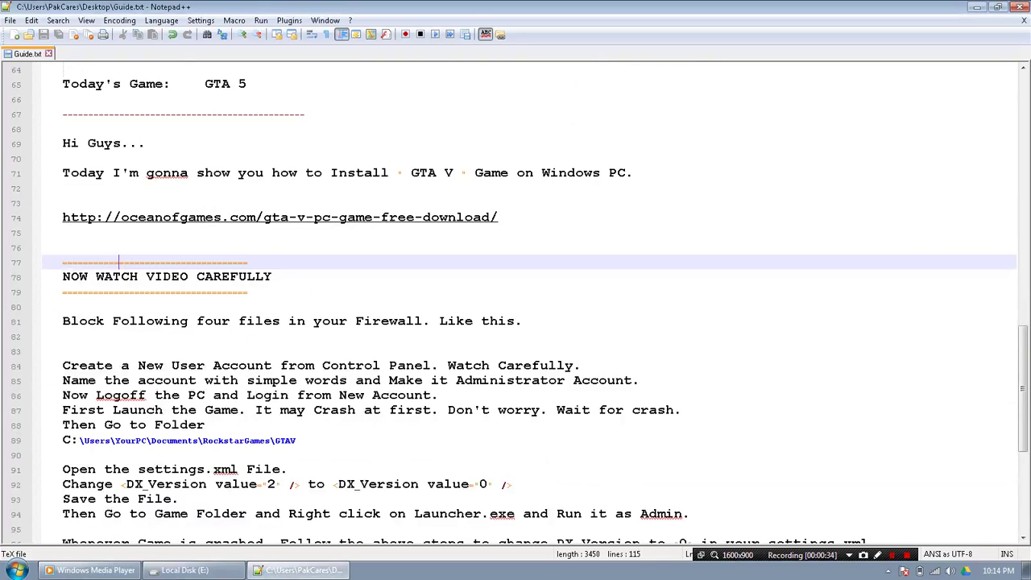
drag(63, 276, 272, 276)
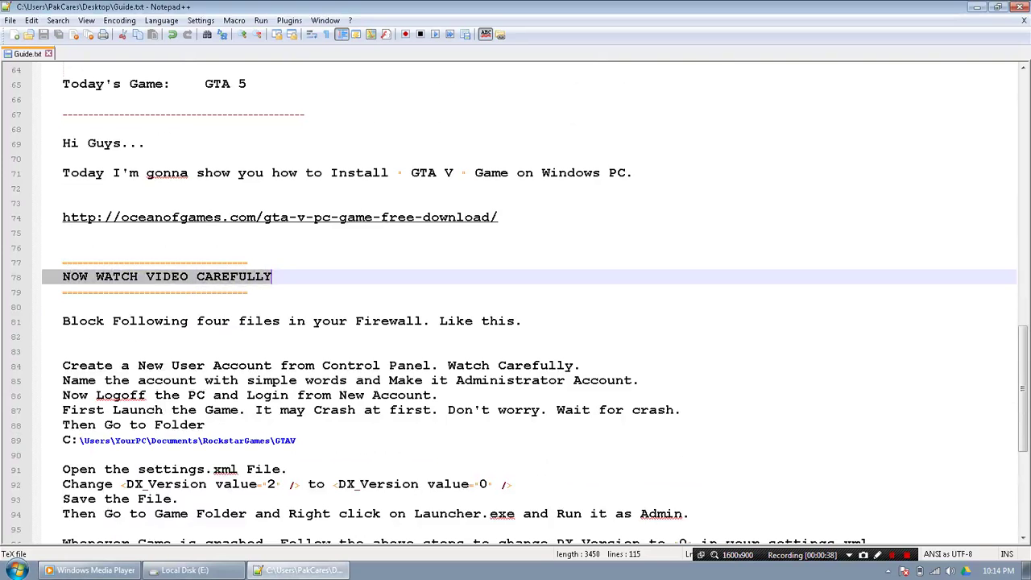
- Switch to the Local Disk (E:) folder window and extract GTA_5.zip into its own GTA_5 folder
click(181, 570)
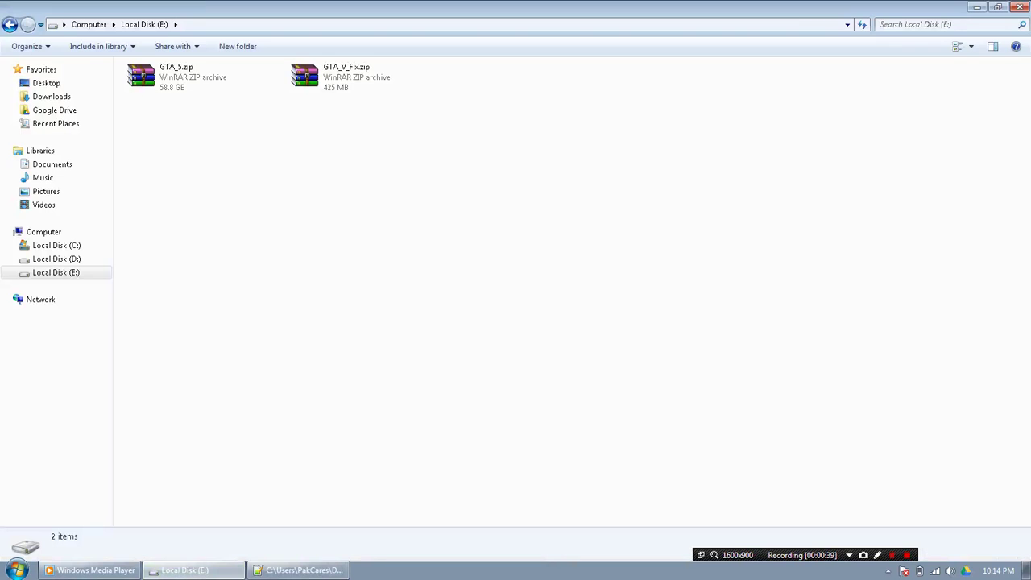
click(174, 74)
right_click(175, 74)
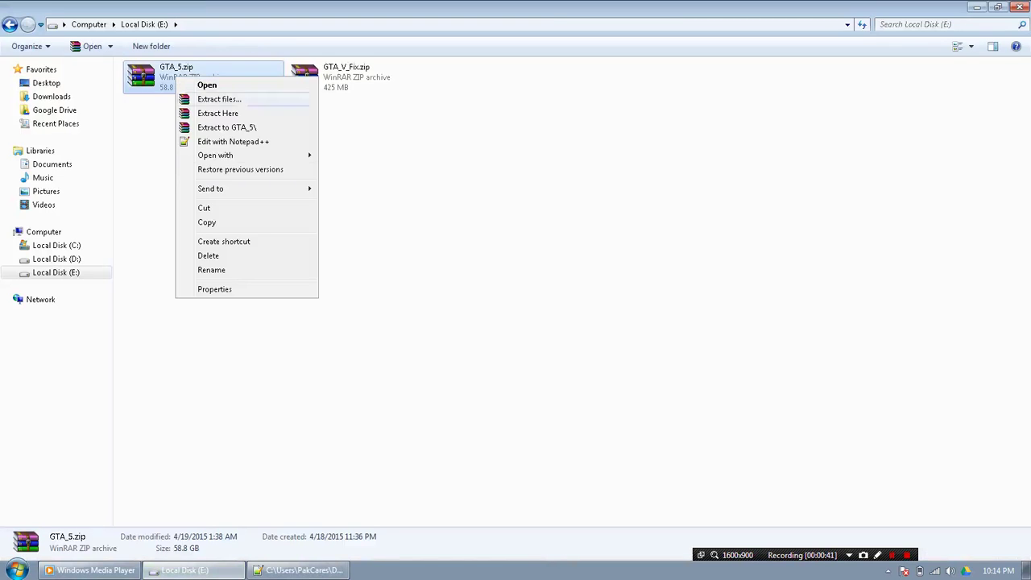
click(227, 127)
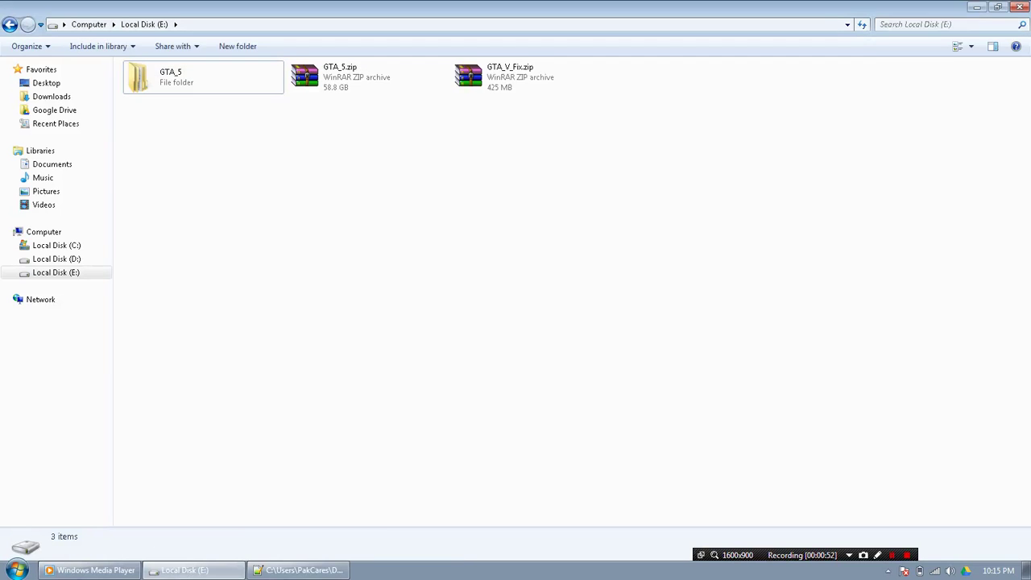
- Extract GTA_V_Fix.zip on Local Disk (E:) into its own GTA_V_Fix folder
right_click(385, 220)
click(419, 303)
click(531, 77)
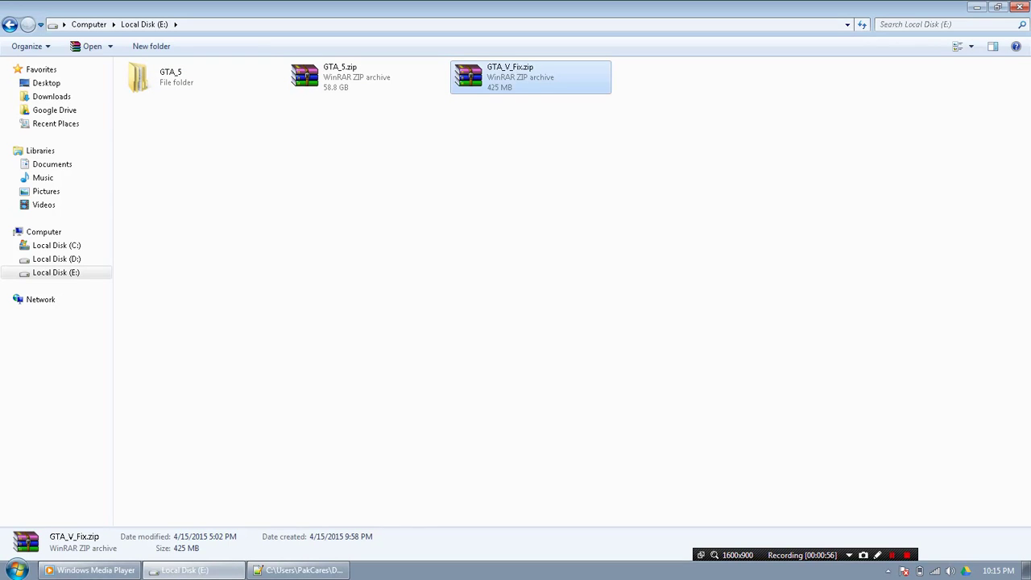
right_click(531, 75)
click(588, 125)
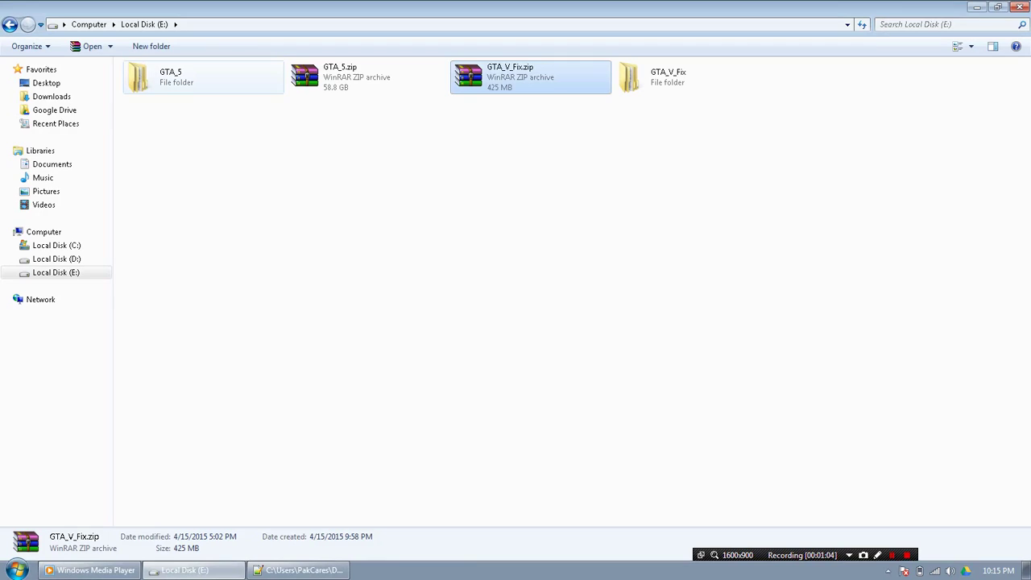
- Inspect the extracted game files in the nested Grand Theft Auto V folder and return to Local Disk (E:)
double_click(203, 77)
double_click(169, 76)
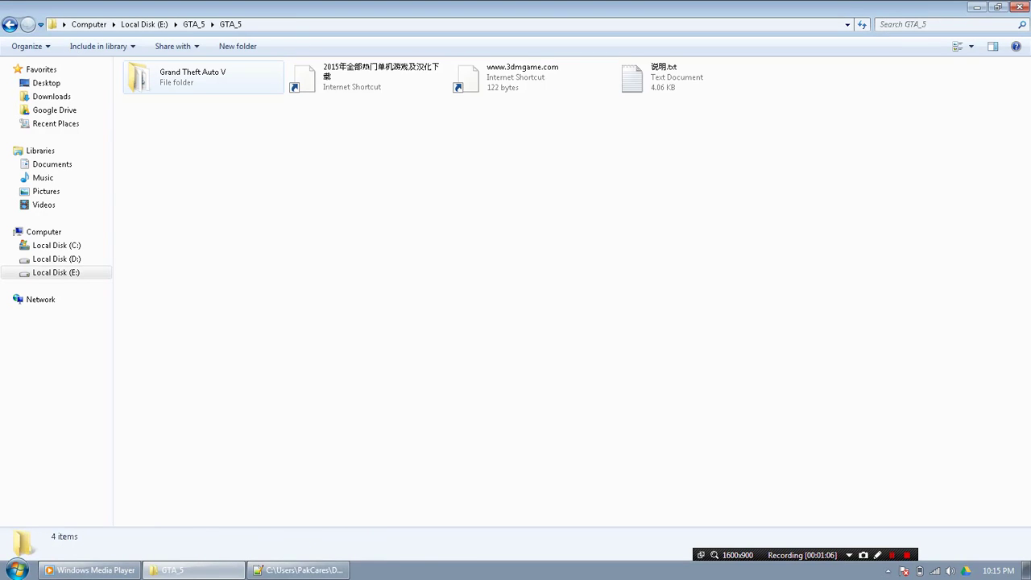
double_click(185, 77)
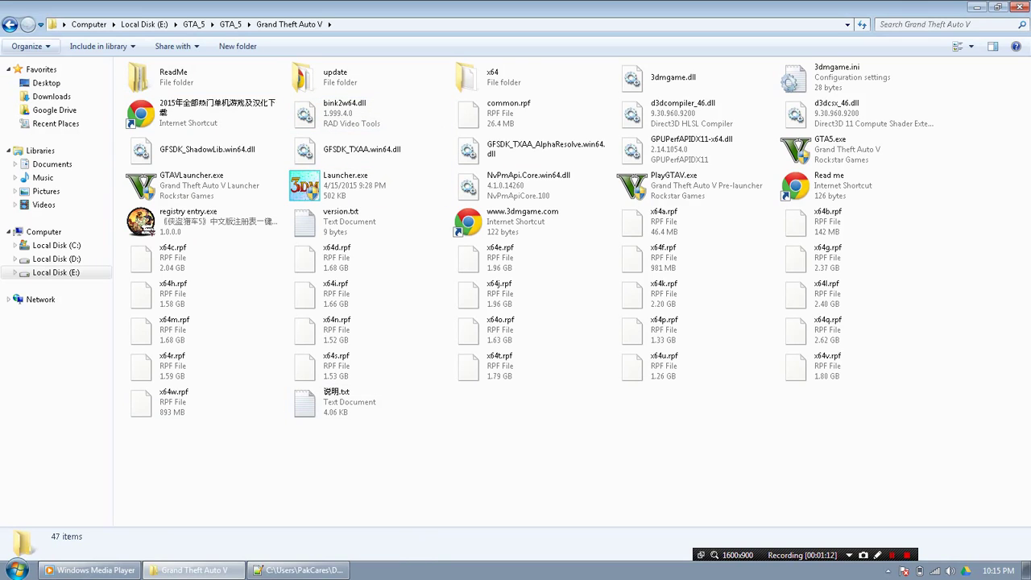
click(10, 24)
click(10, 25)
click(9, 24)
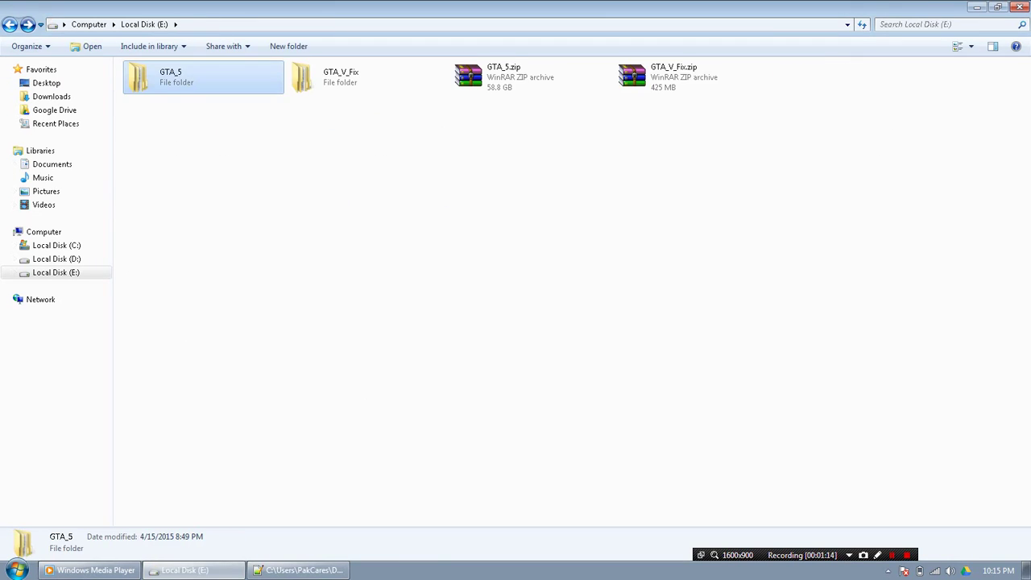
- Open Read Me First.txt in the nested GTA_V_Fix folder, read the Social Club installation instructions, and minimize it
click(366, 78)
double_click(366, 76)
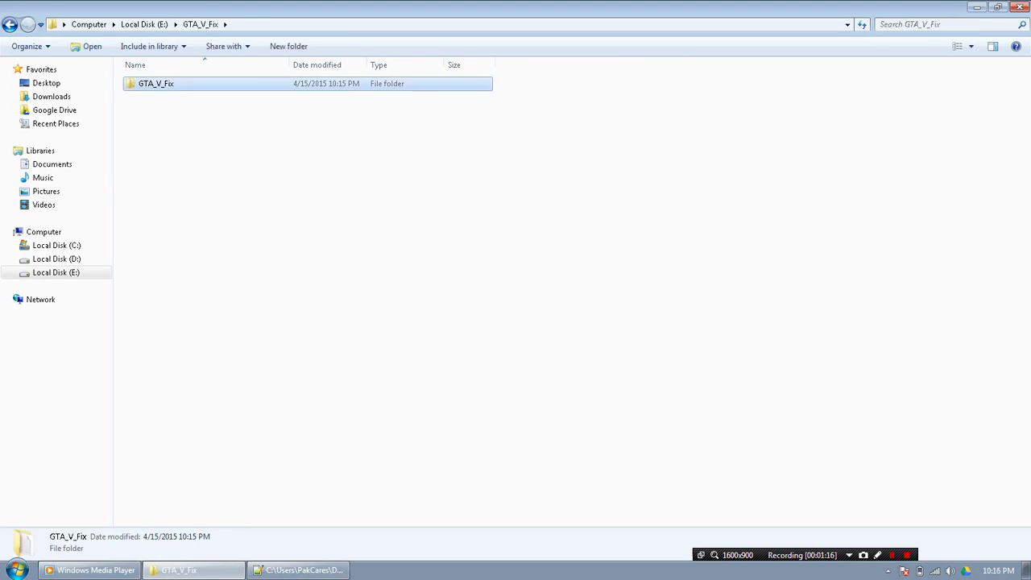
double_click(201, 83)
double_click(201, 97)
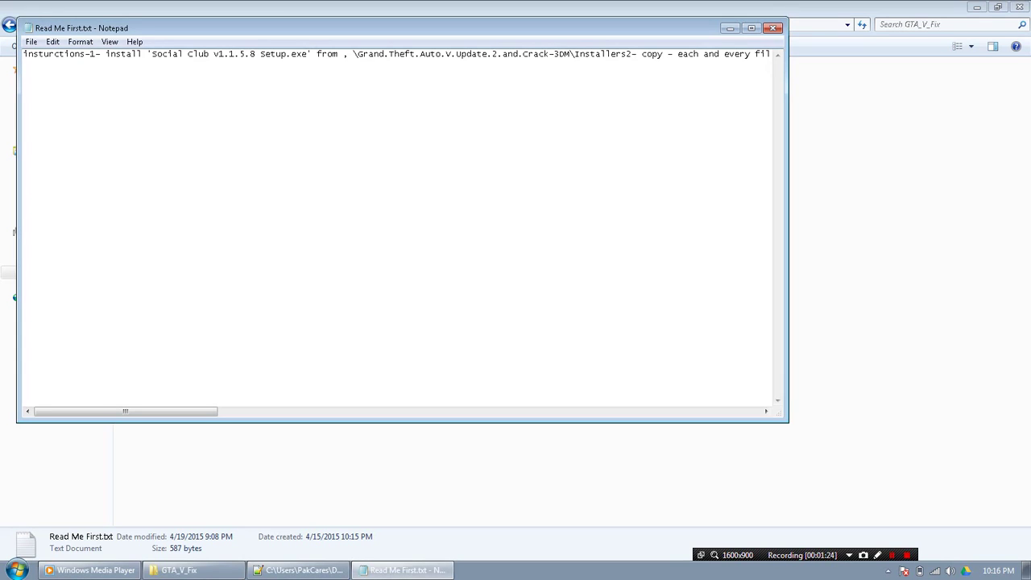
drag(147, 54, 23, 63)
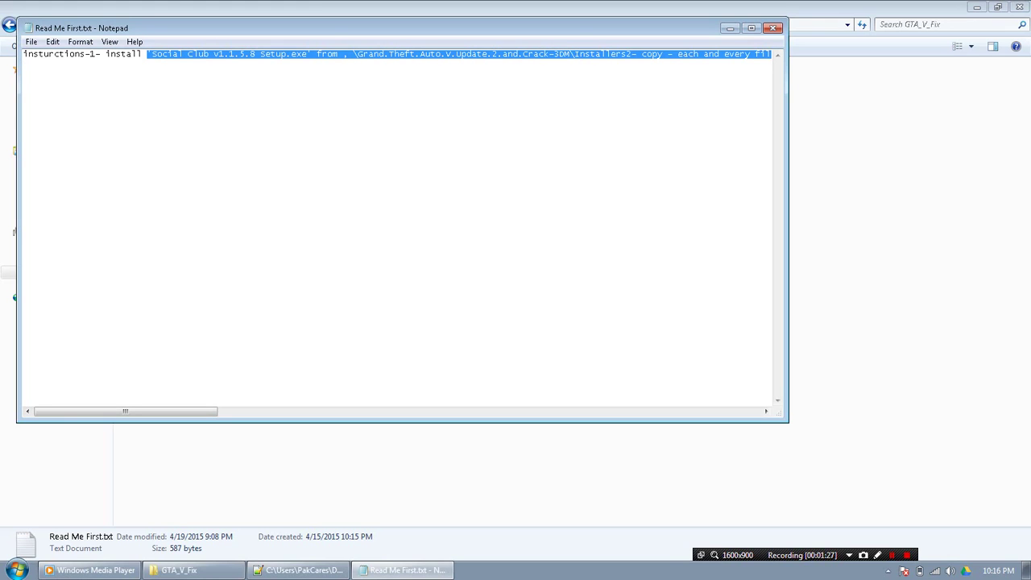
click(729, 28)
- Open the Installers folder inside Grand.Theft.Auto.V.Update.2.and.Crack-3DM to locate Social Club v1.1.5.8 Setup.exe
double_click(209, 84)
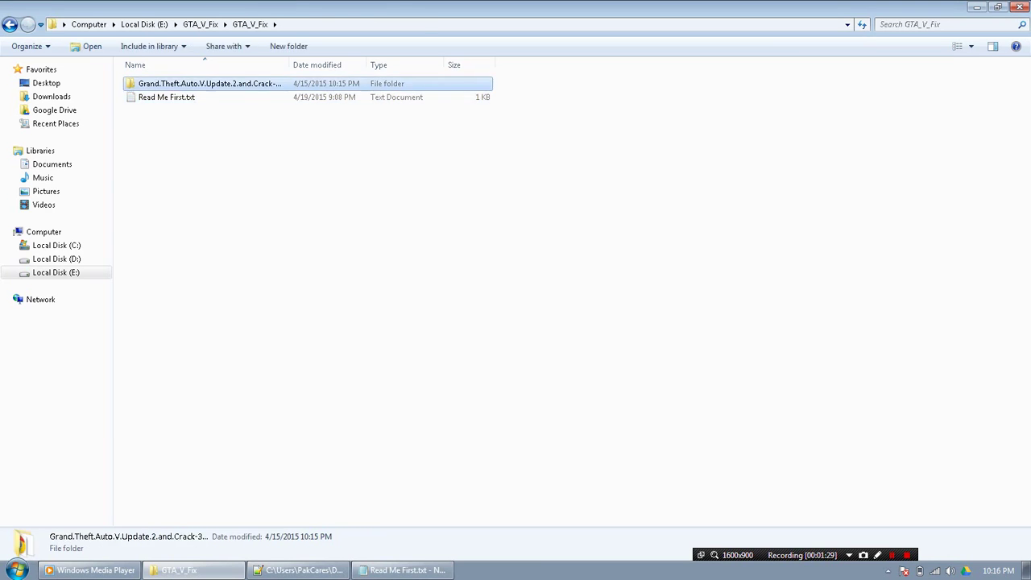
click(957, 47)
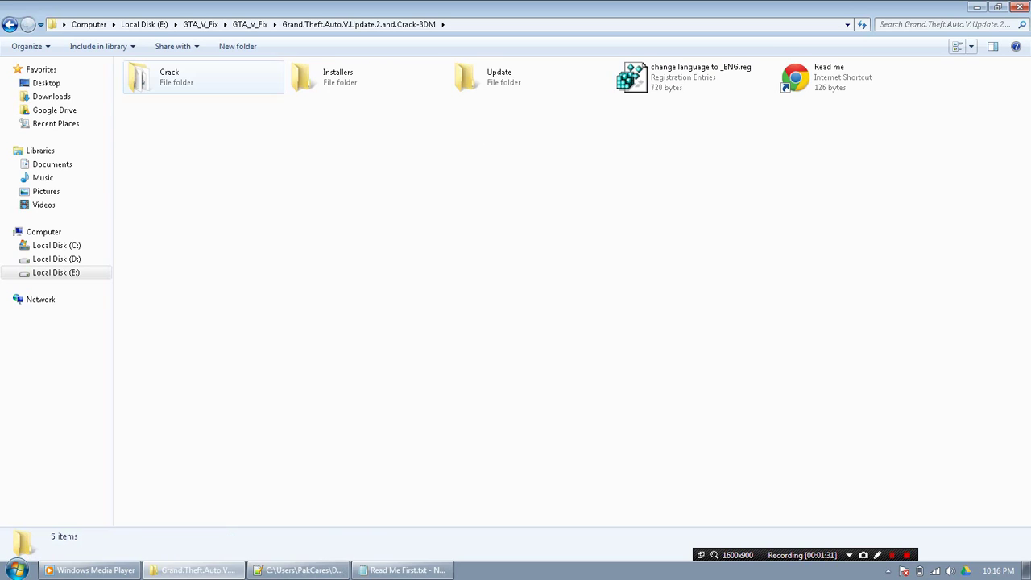
double_click(367, 76)
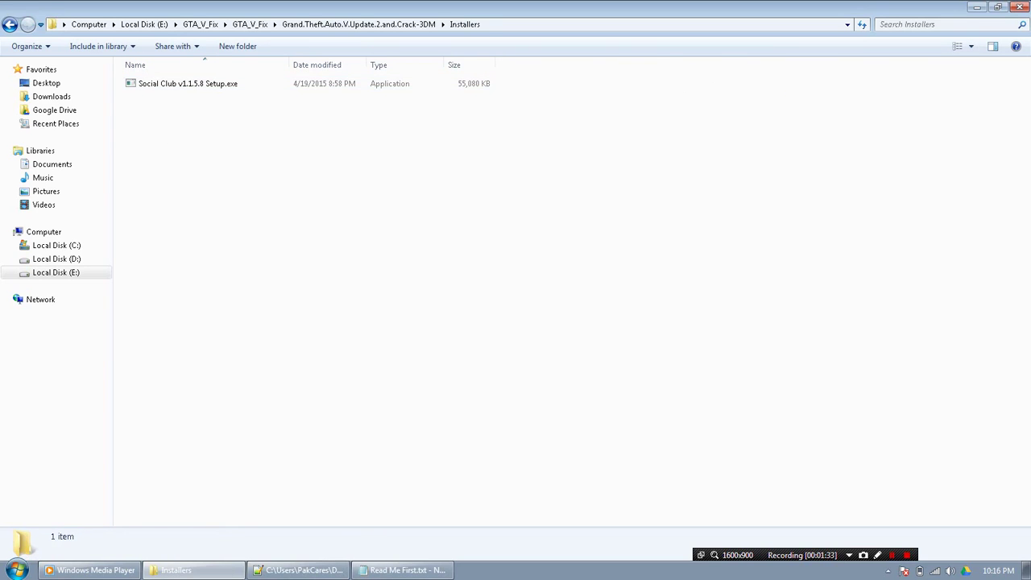
click(241, 84)
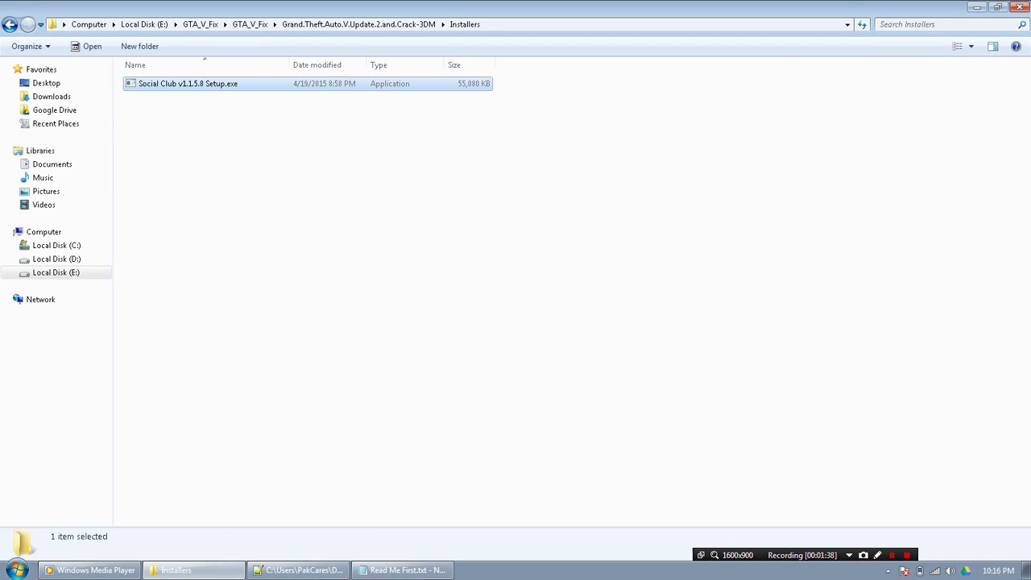
click(946, 24)
click(725, 202)
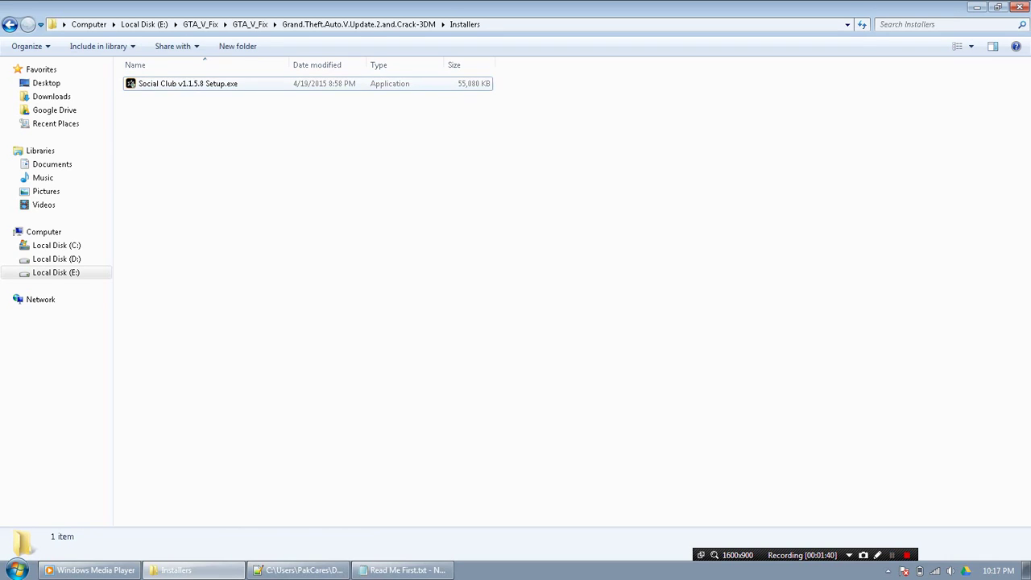
- Install Rockstar Games Social Club by running its setup as administrator and accepting the license agreement, and return to the parent folder
right_click(204, 83)
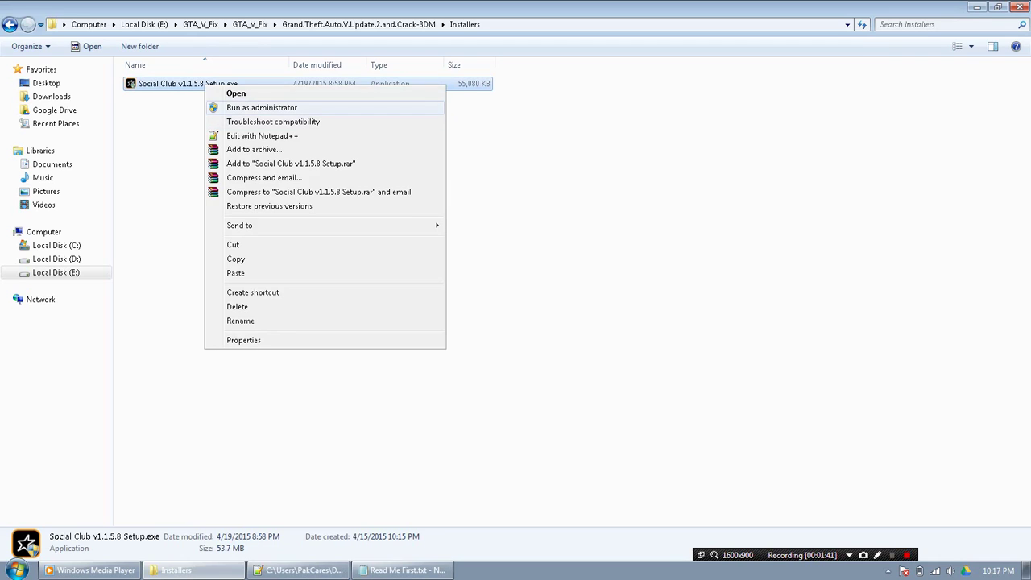
click(261, 108)
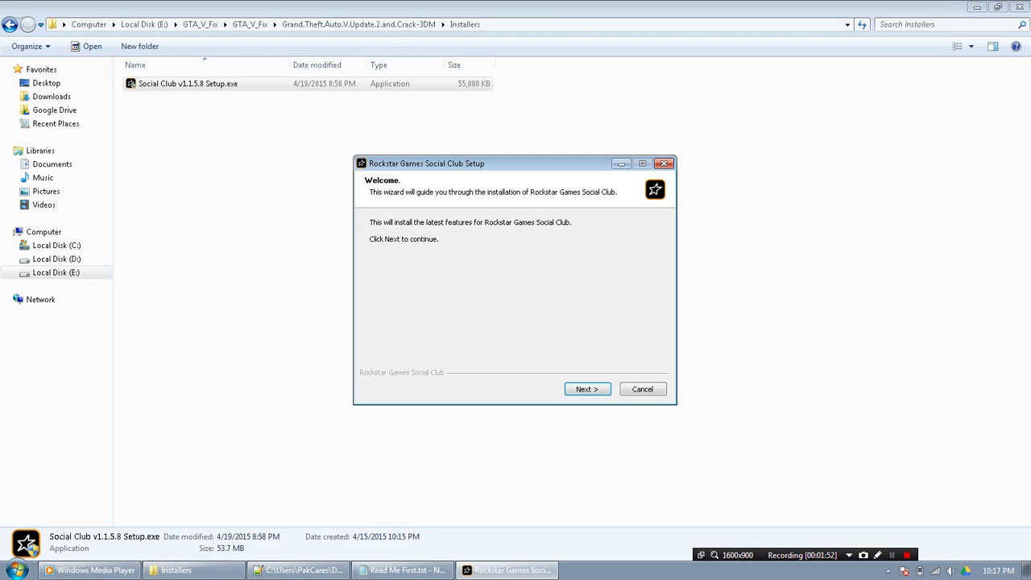
click(588, 389)
click(374, 359)
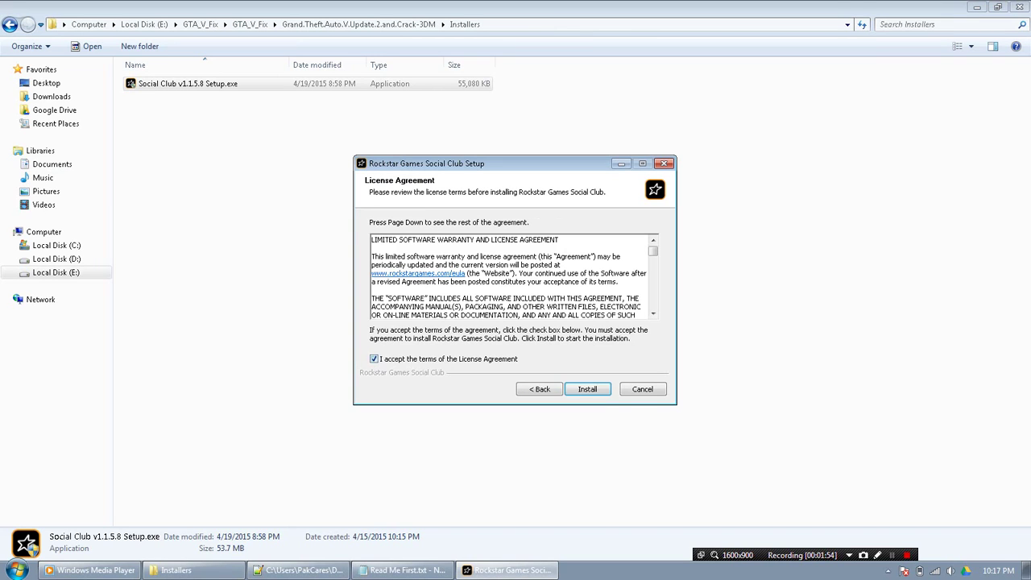
click(587, 389)
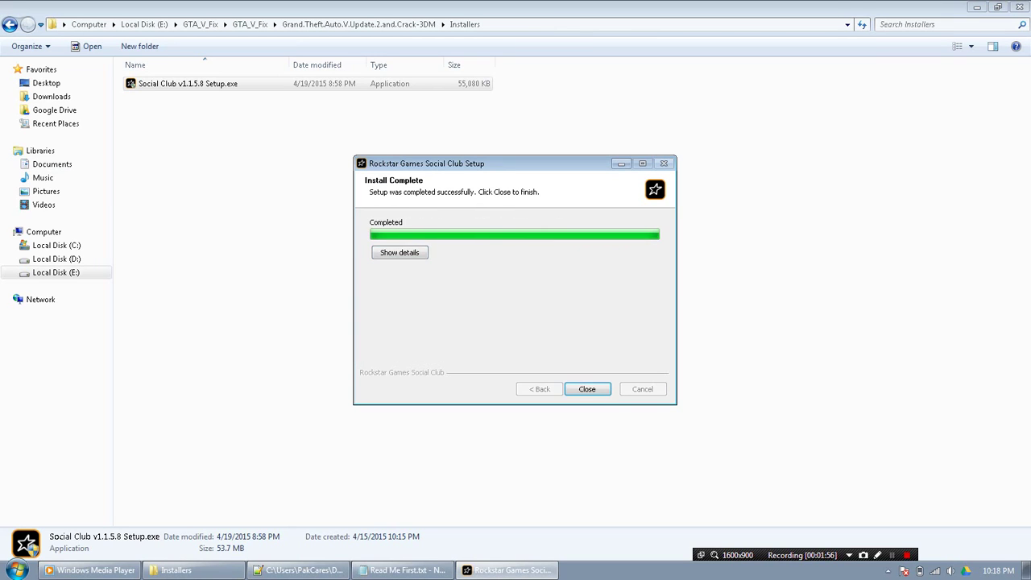
click(587, 389)
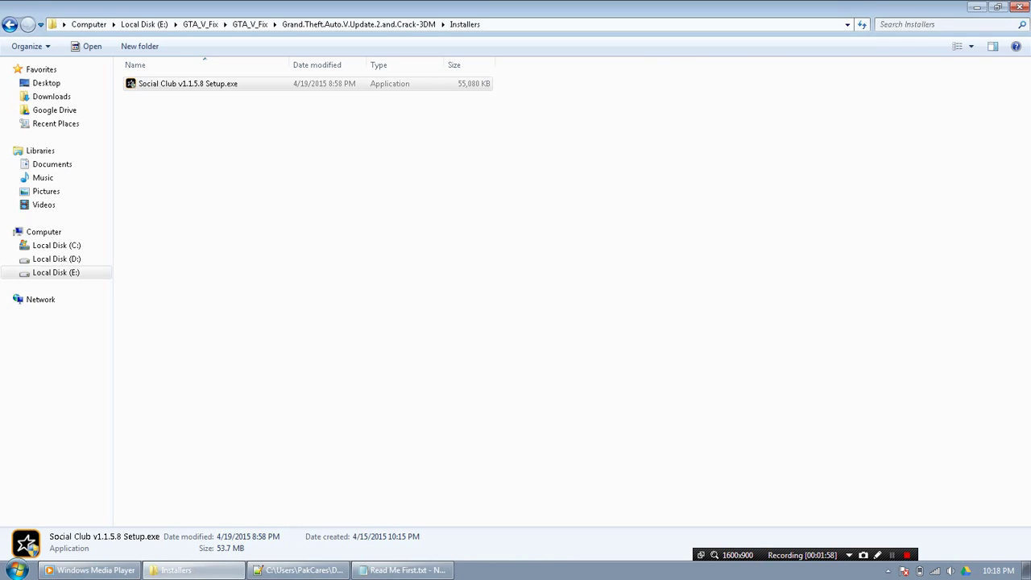
click(10, 24)
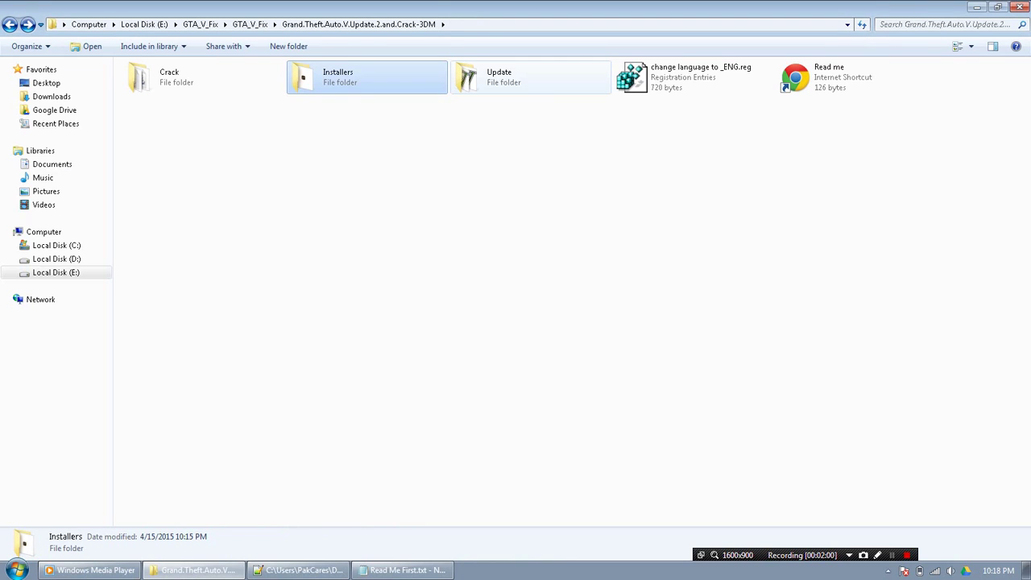
- Copy all five items in the Update folder inside Grand.Theft.Auto.V.Update.2.and.Crack-3DM
double_click(499, 76)
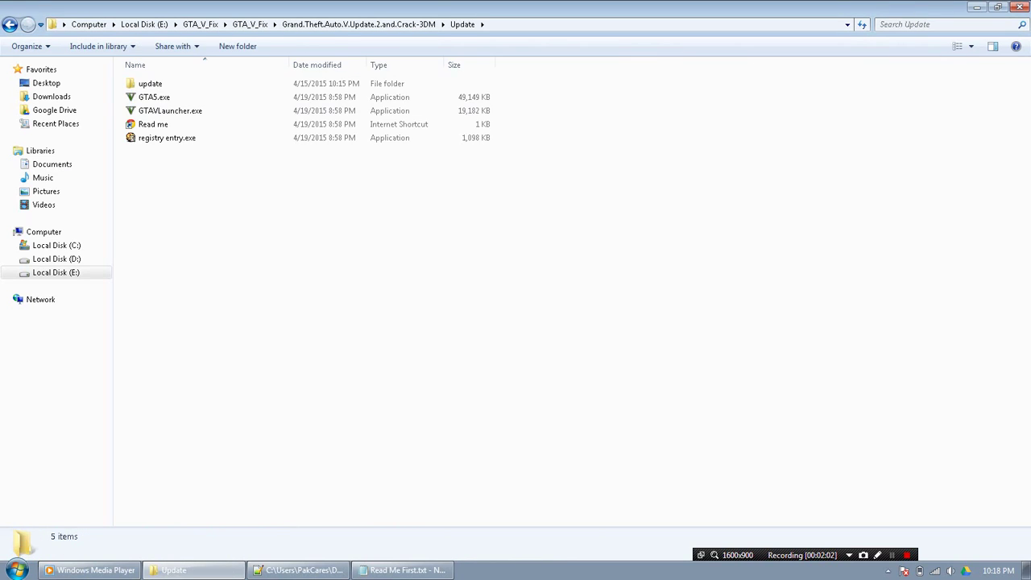
click(957, 46)
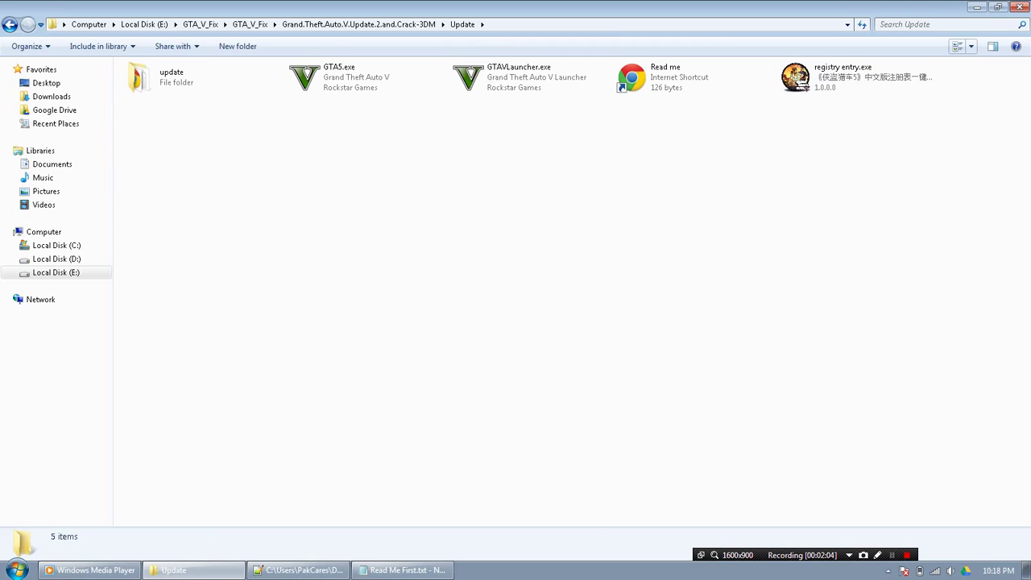
drag(933, 145, 143, 59)
right_click(192, 73)
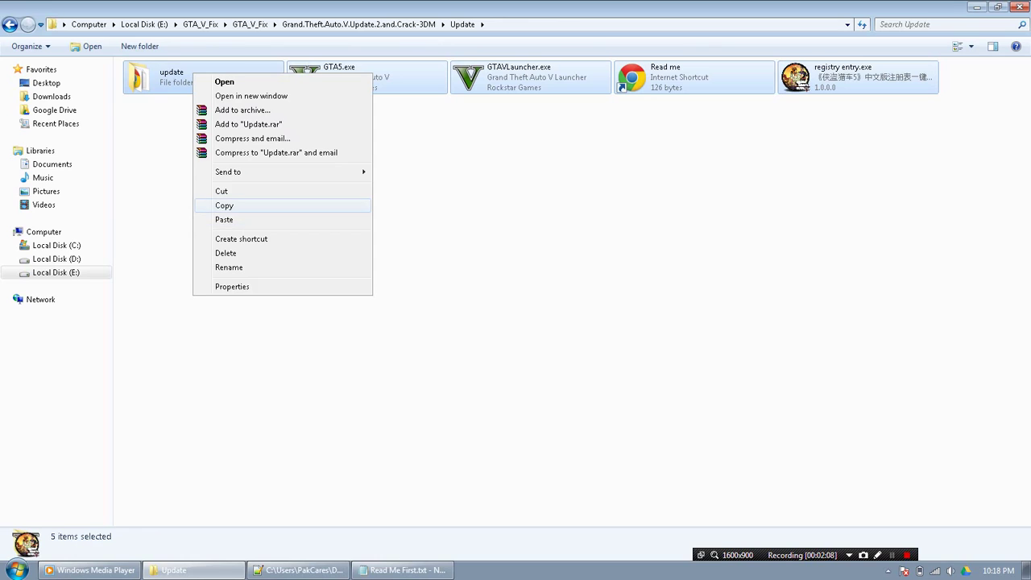
click(224, 205)
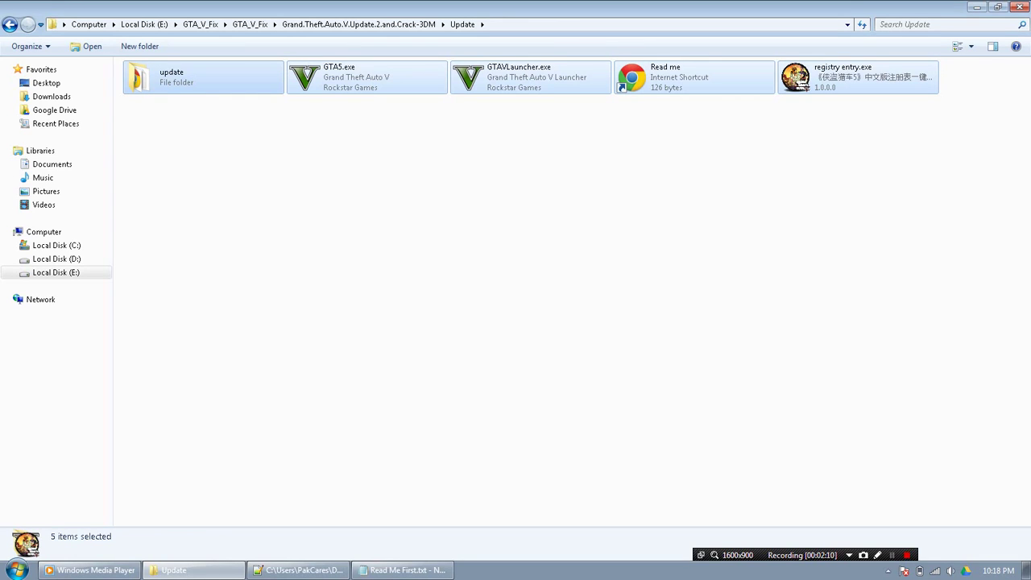
- Paste the copied update items into E:\GTA_5\GTA_5\Grand Theft Auto V, merging the update folder and replacing all conflicting files
click(10, 24)
click(10, 24)
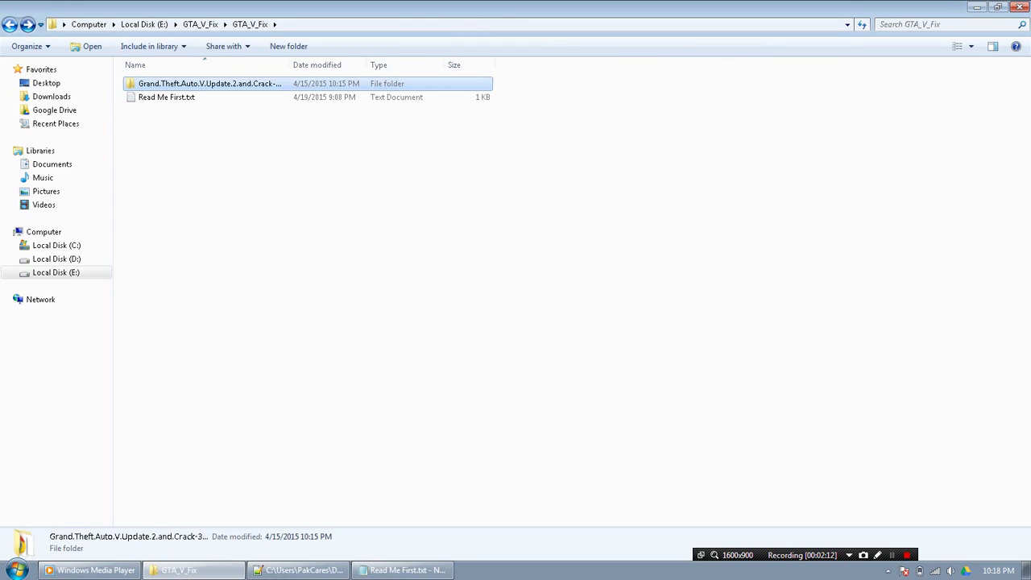
click(10, 24)
click(10, 24)
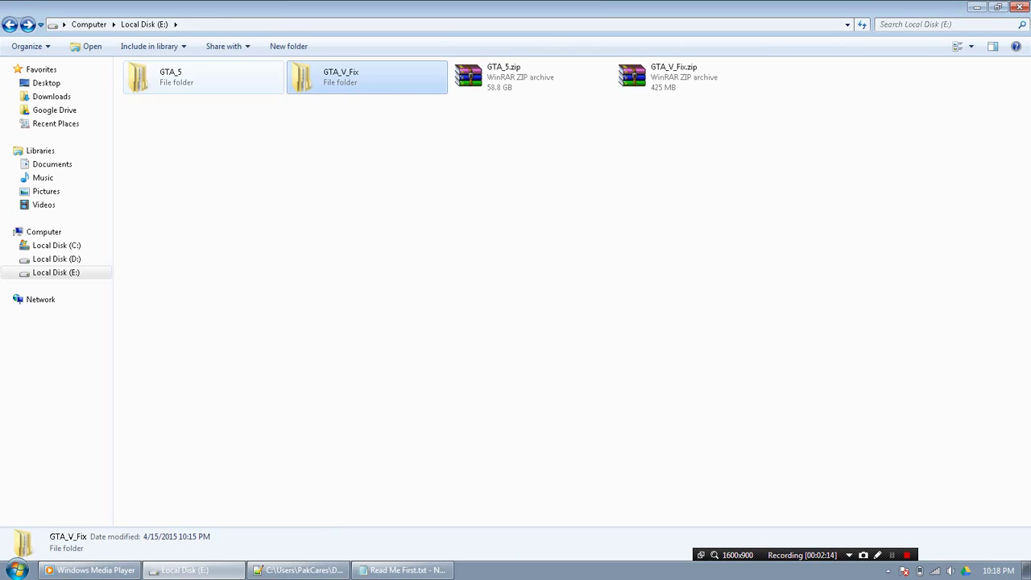
double_click(186, 77)
double_click(185, 77)
double_click(185, 77)
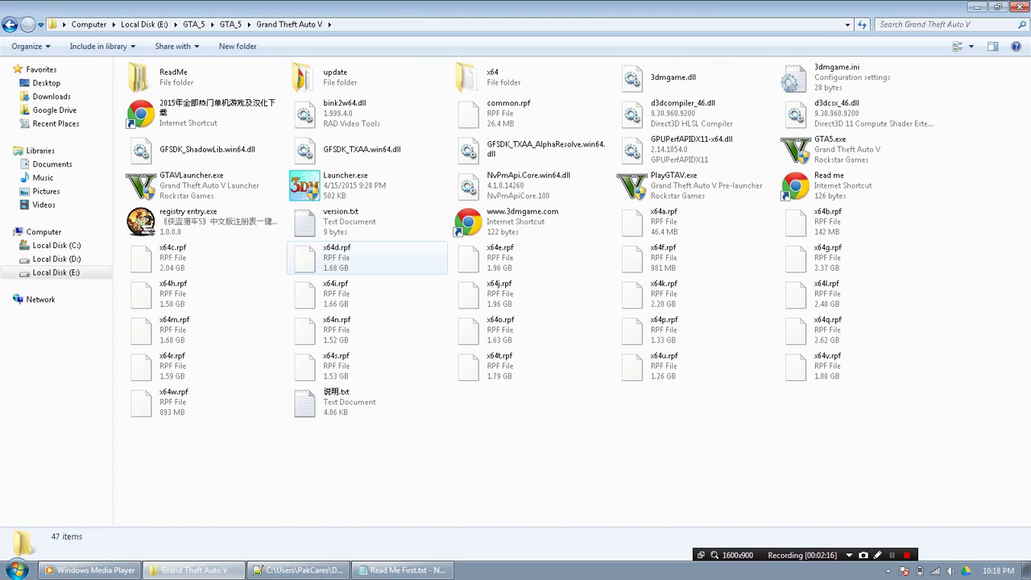
right_click(515, 230)
click(544, 349)
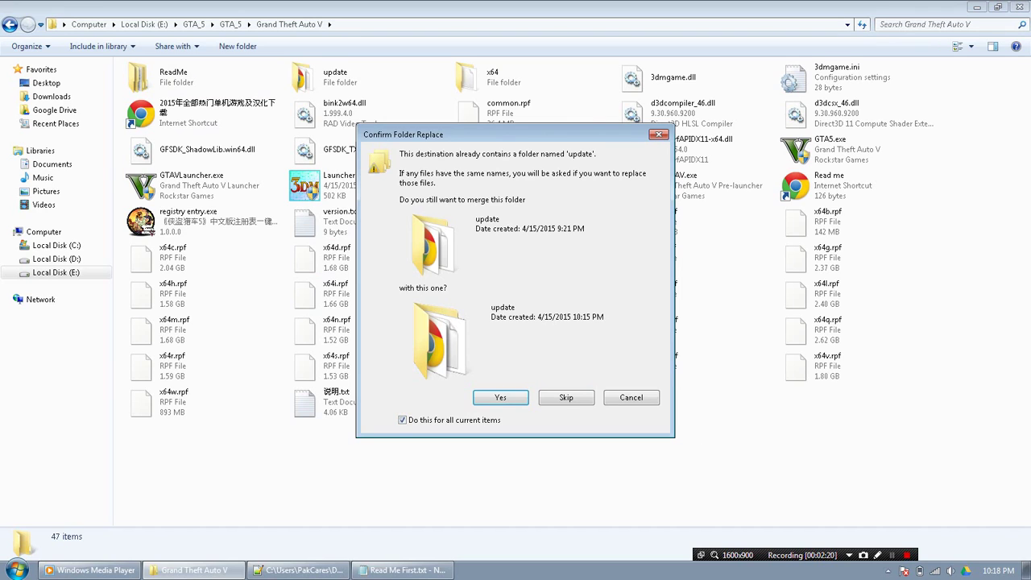
click(500, 397)
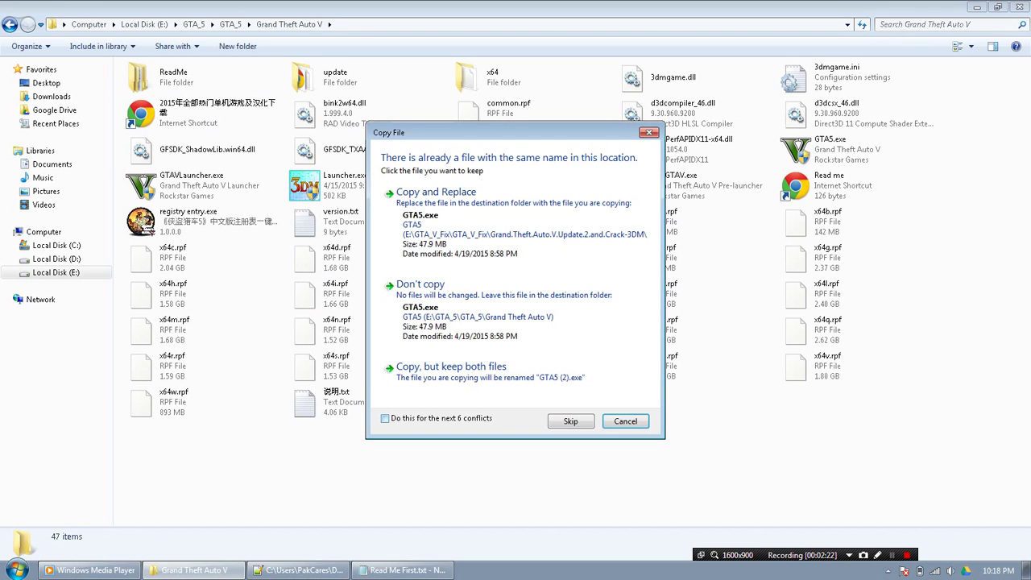
click(385, 418)
click(435, 193)
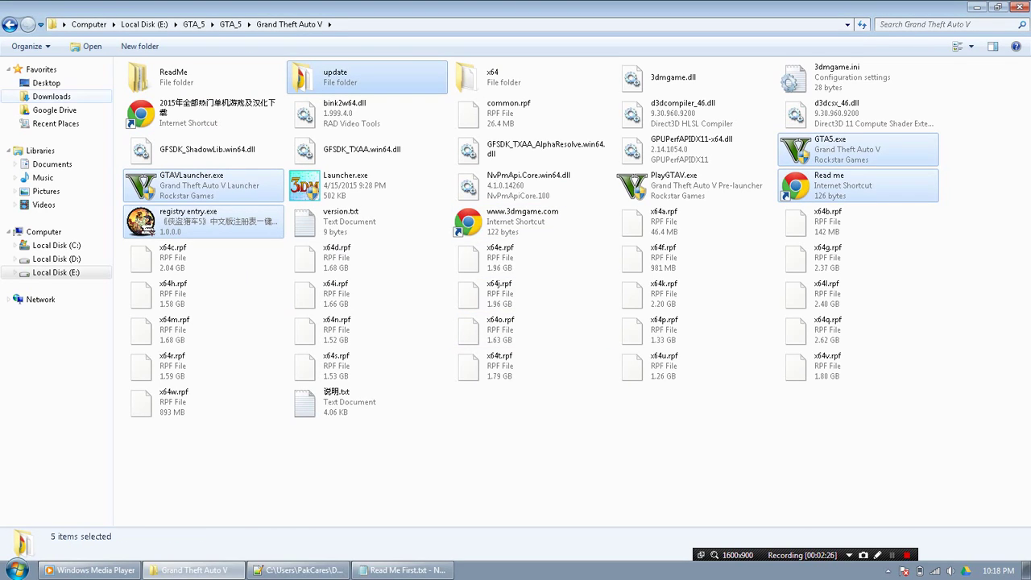
- Run registry entry.exe from the Grand Theft Auto V folder and dismiss its message
key(BackSpace)
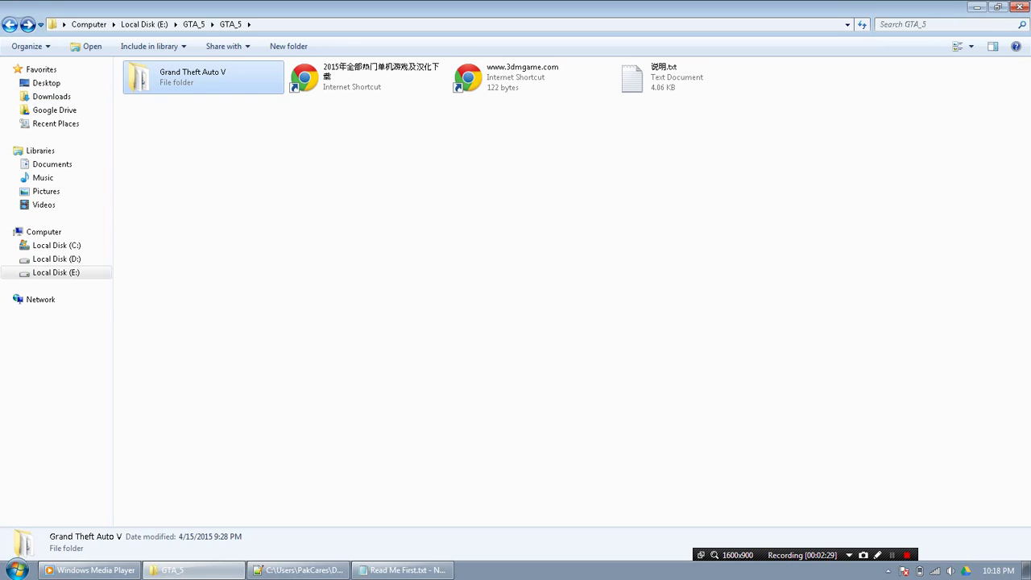
key(BackSpace)
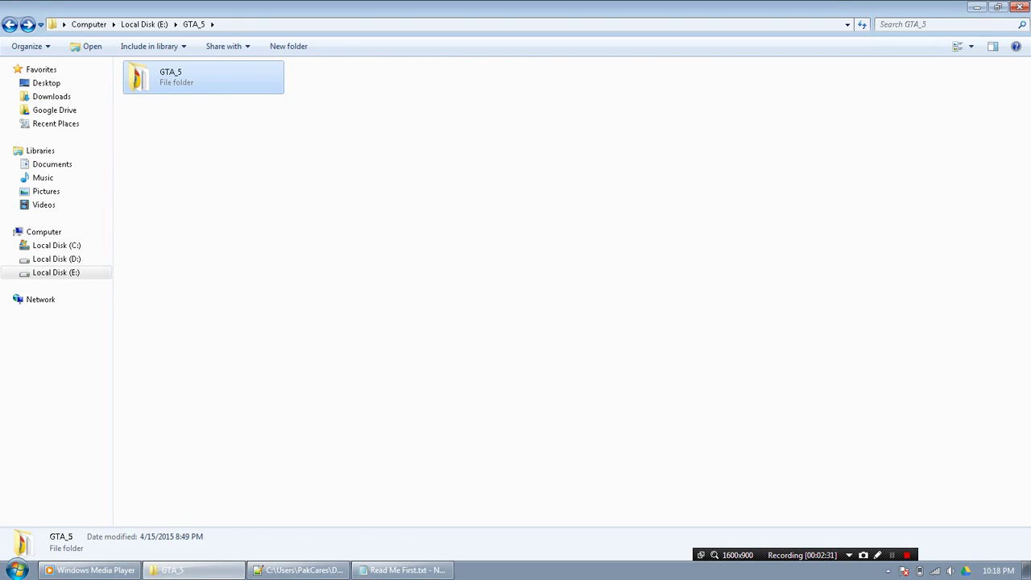
key(alt+Right)
key(alt+Right)
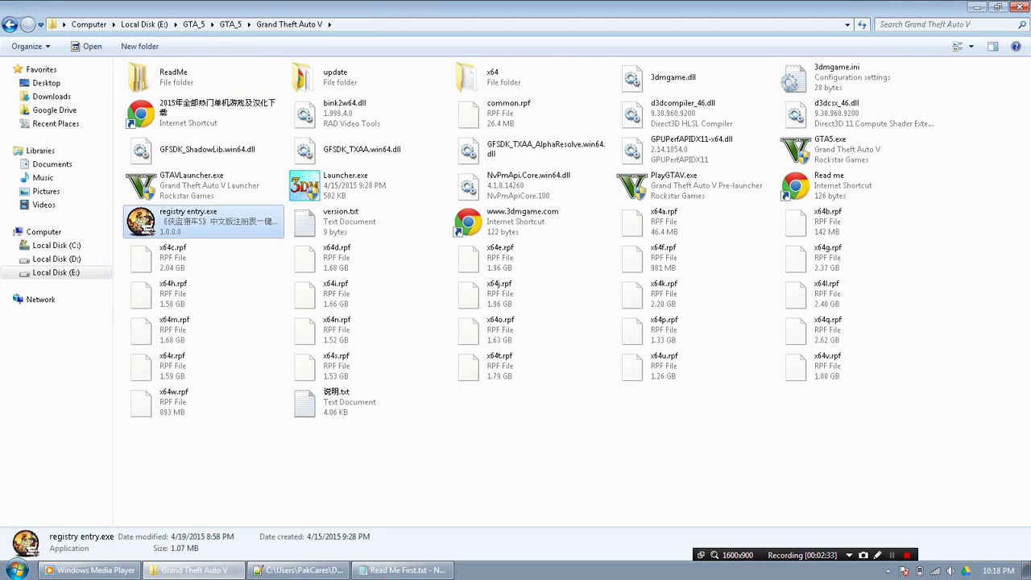
right_click(197, 220)
click(254, 243)
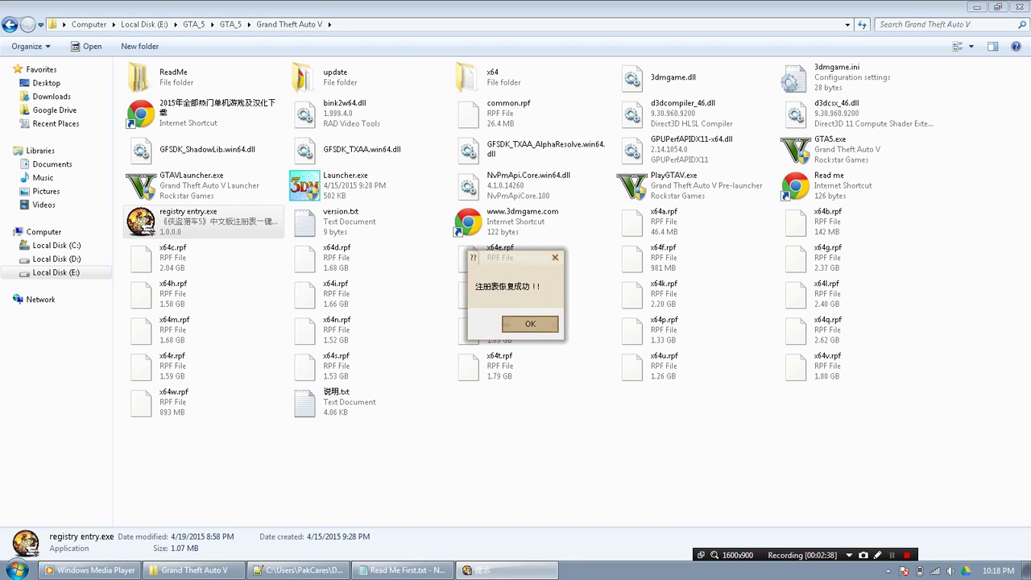
click(531, 323)
click(122, 8)
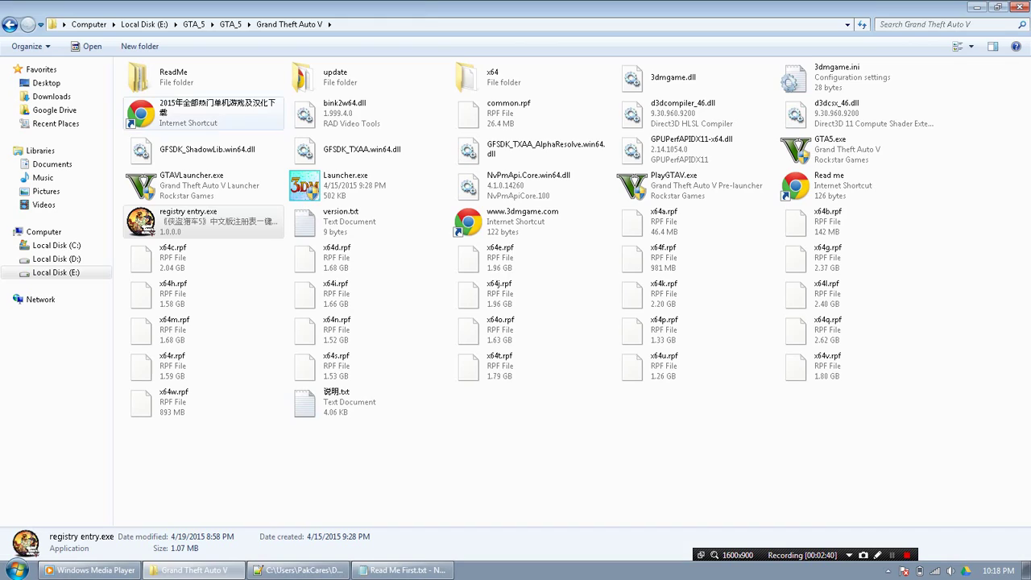
- Copy 3dmgame.dll, 3dmgame.ini and the Launcher application from the Crack folder inside Grand.Theft.Auto.V.Update.2.and.Crack-3DM
click(9, 24)
click(9, 25)
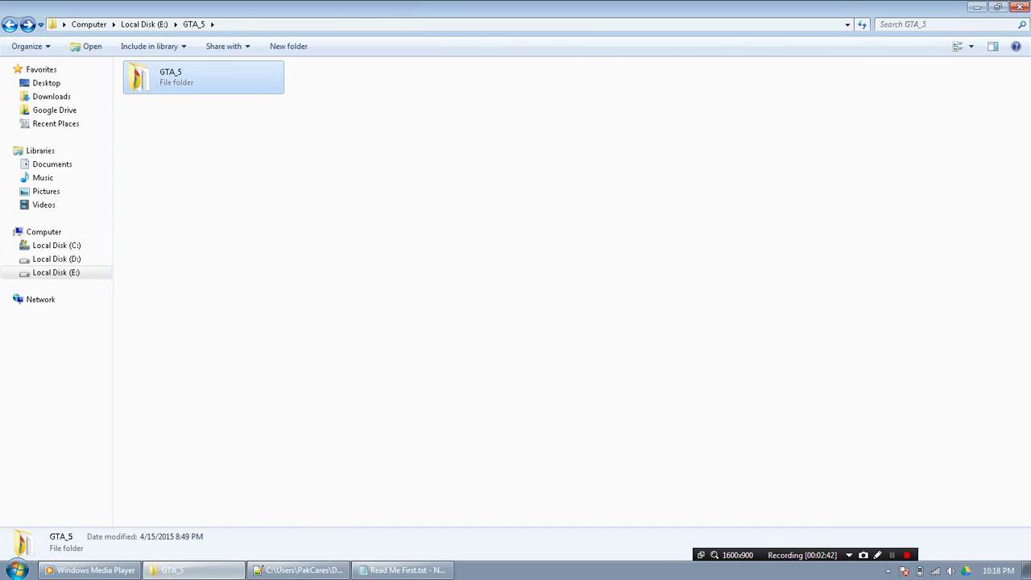
click(9, 25)
double_click(339, 78)
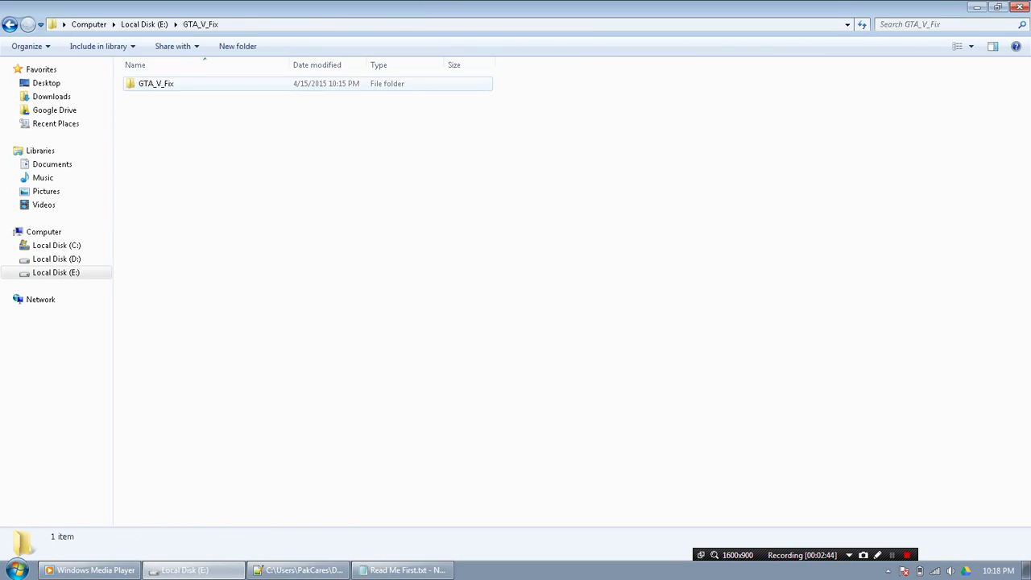
double_click(282, 84)
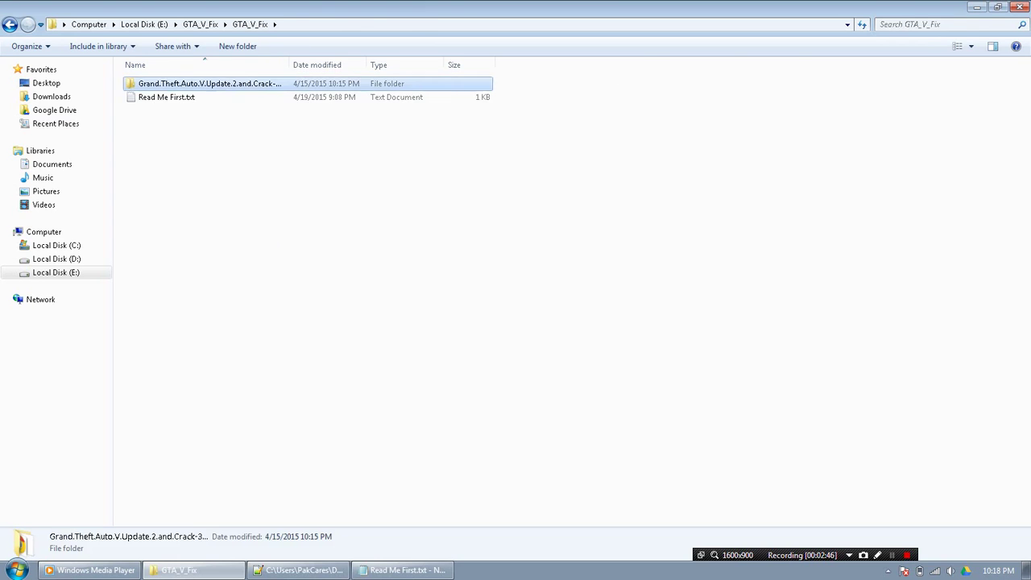
double_click(202, 83)
double_click(161, 77)
drag(173, 141, 172, 81)
right_click(171, 91)
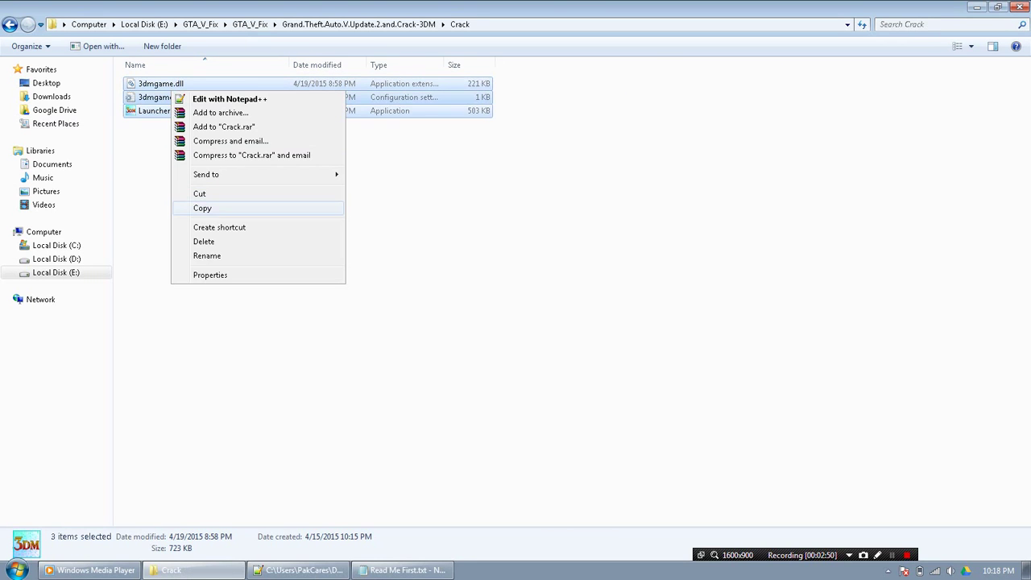
click(202, 207)
- Paste the three crack files into E:\GTA_5\GTA_5\Grand Theft Auto V, replacing the existing files for all conflicts
click(10, 24)
click(9, 24)
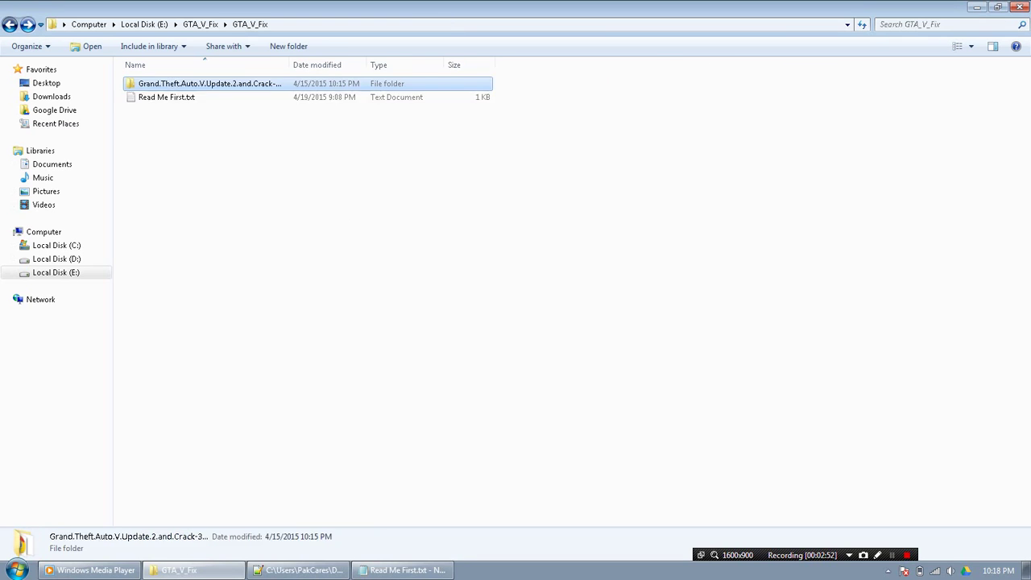
click(9, 24)
click(10, 24)
double_click(186, 77)
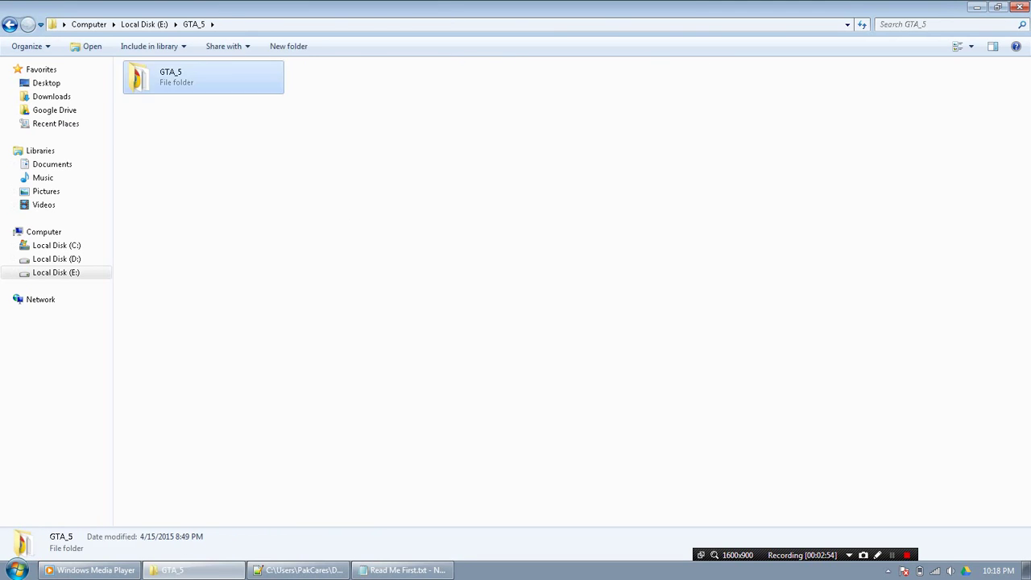
double_click(153, 77)
double_click(153, 77)
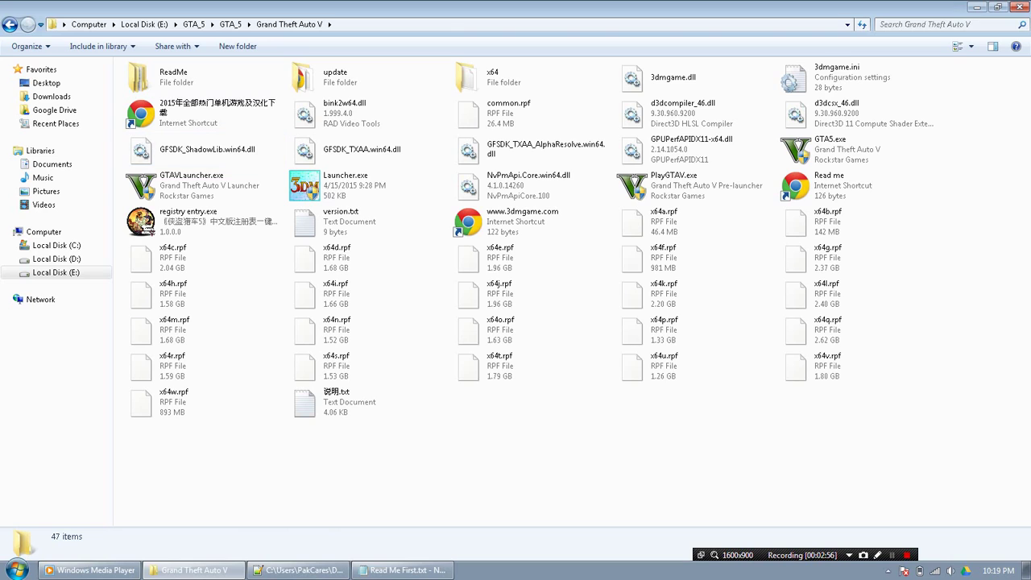
right_click(477, 251)
click(499, 369)
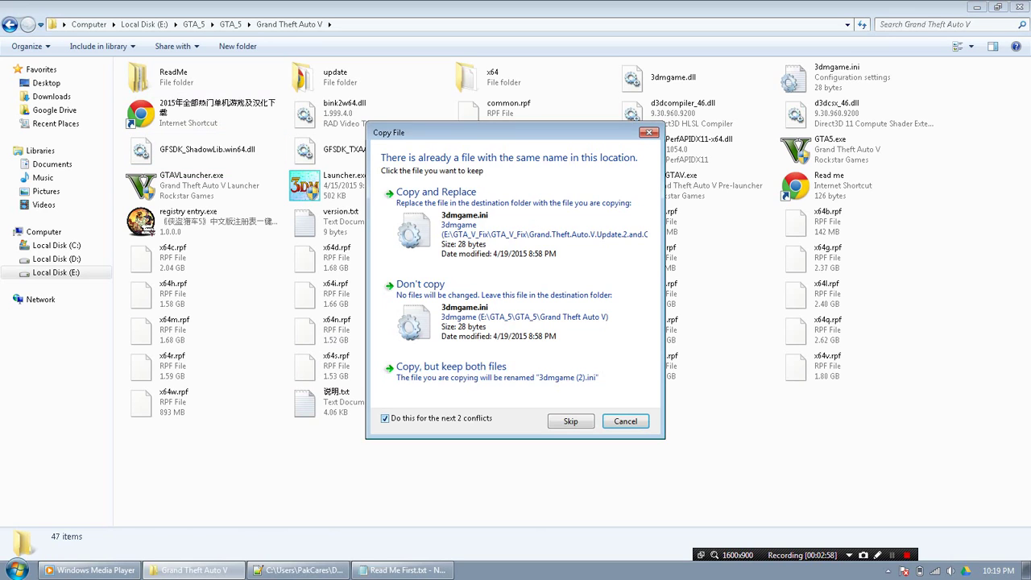
click(436, 194)
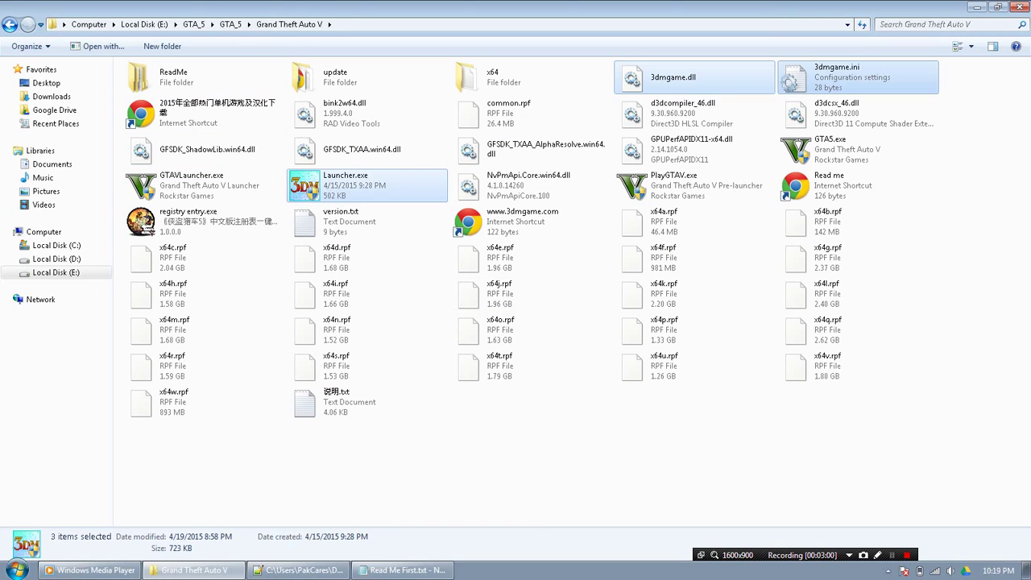
- Merge change language to _ENG.reg from the Grand.Theft.Auto.V.Update.2.and.Crack-3DM folder into the Windows registry
click(10, 25)
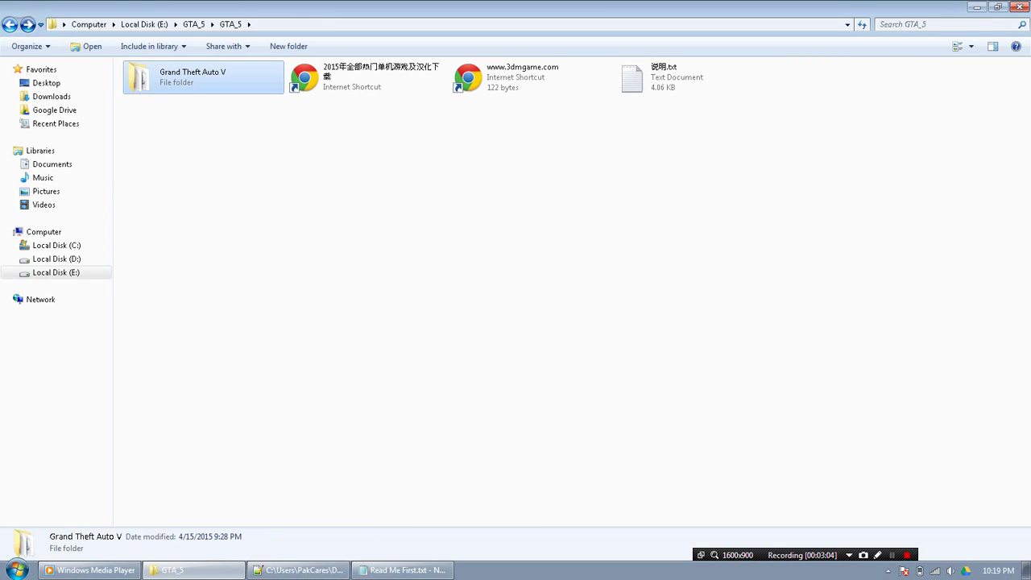
click(10, 24)
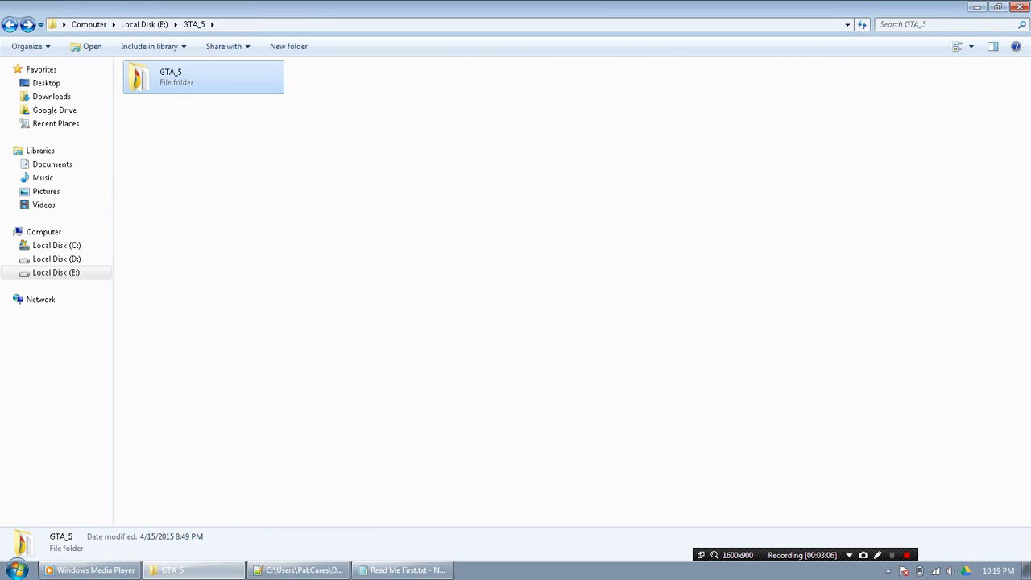
click(9, 25)
double_click(342, 82)
double_click(342, 84)
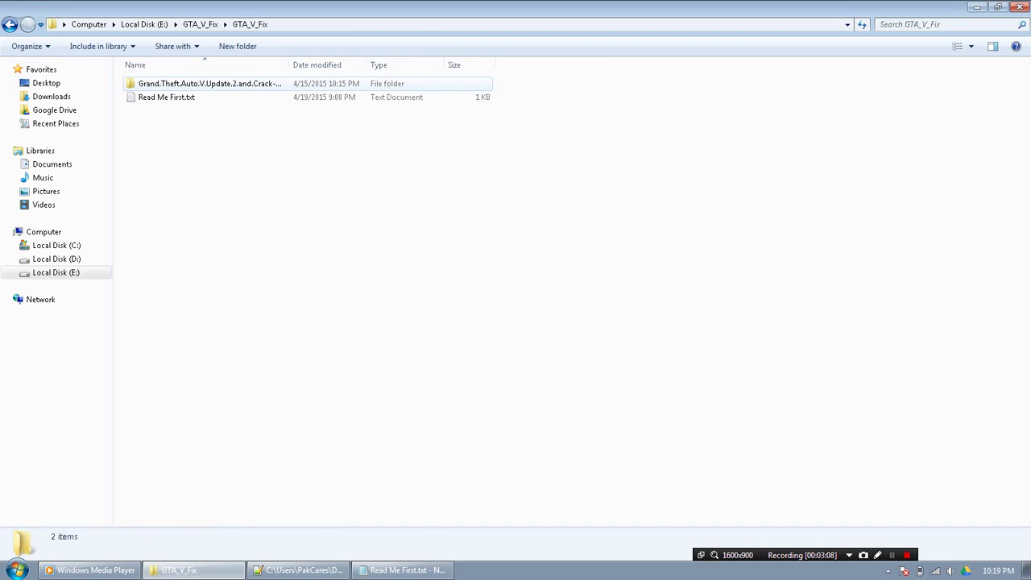
key(Return)
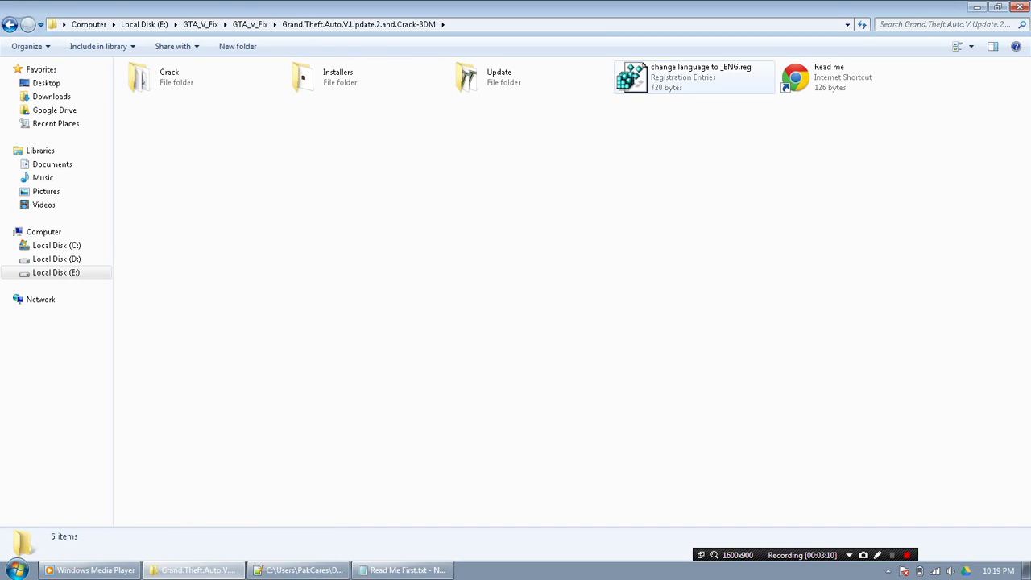
click(694, 78)
right_click(682, 67)
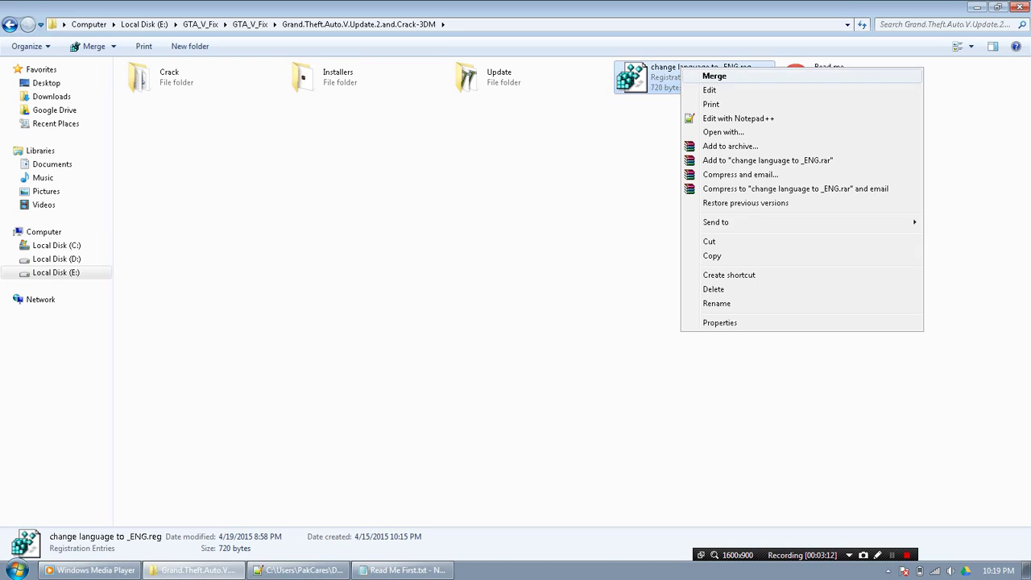
key(Return)
key(Return)
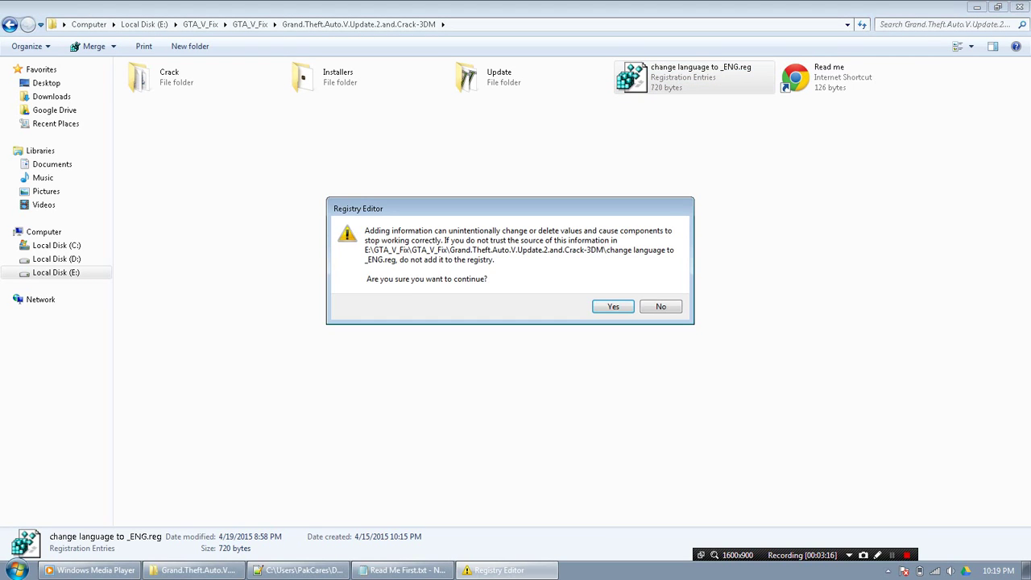
key(Return)
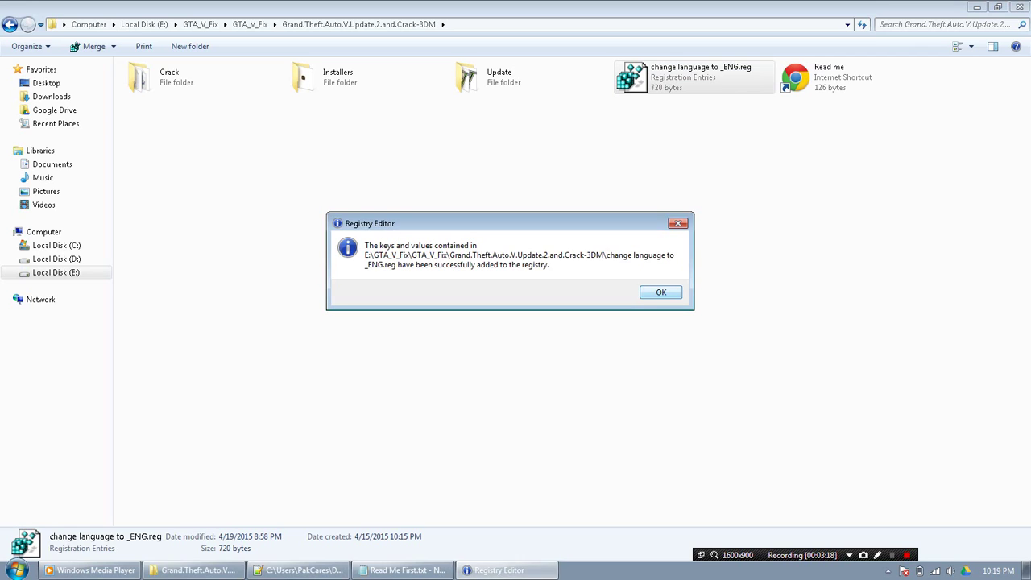
key(Return)
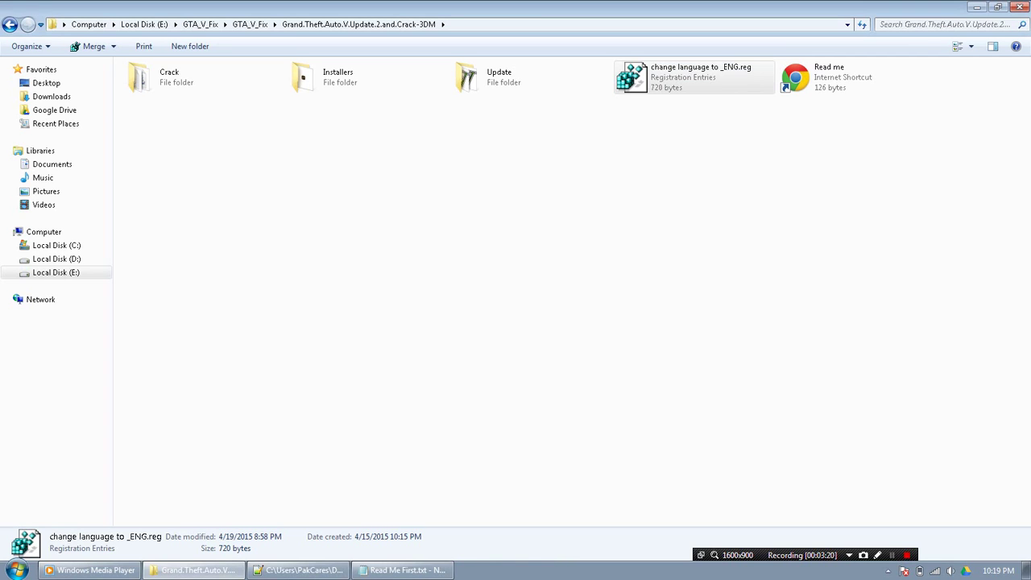
- Highlight the guide's line about blocking four files in the firewall, and open Windows Firewall with Advanced Security
click(298, 570)
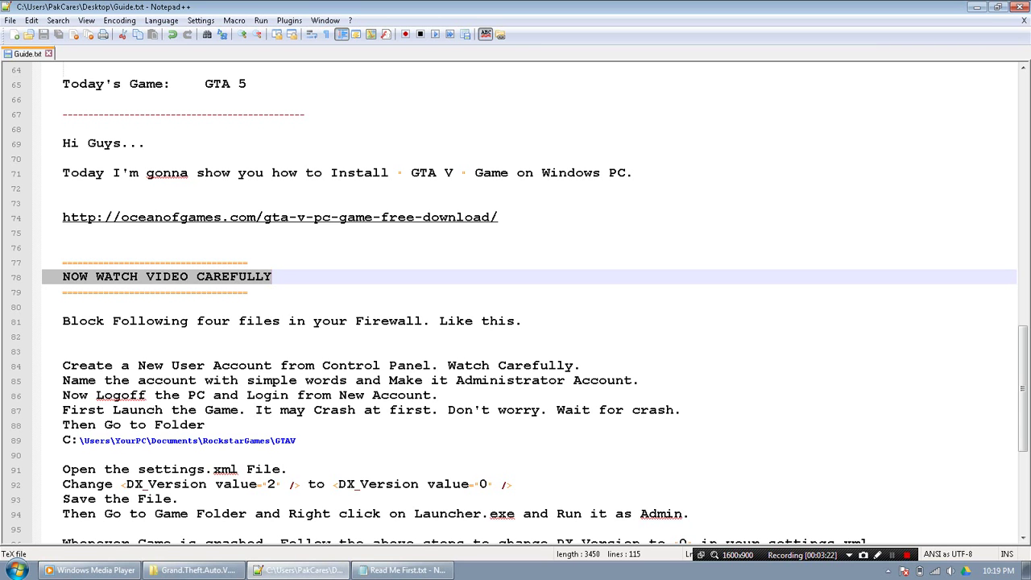
drag(62, 320, 522, 320)
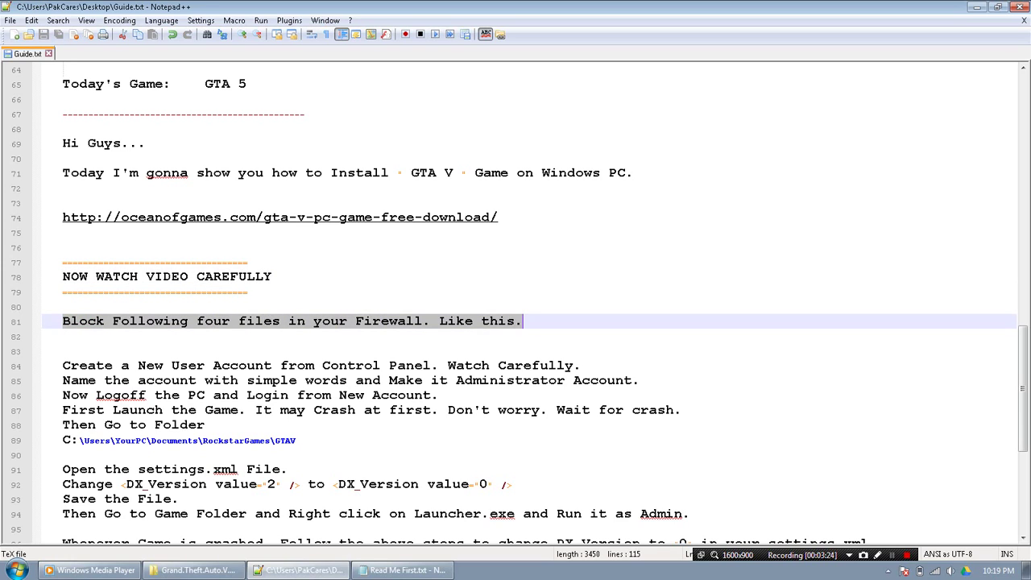
click(16, 571)
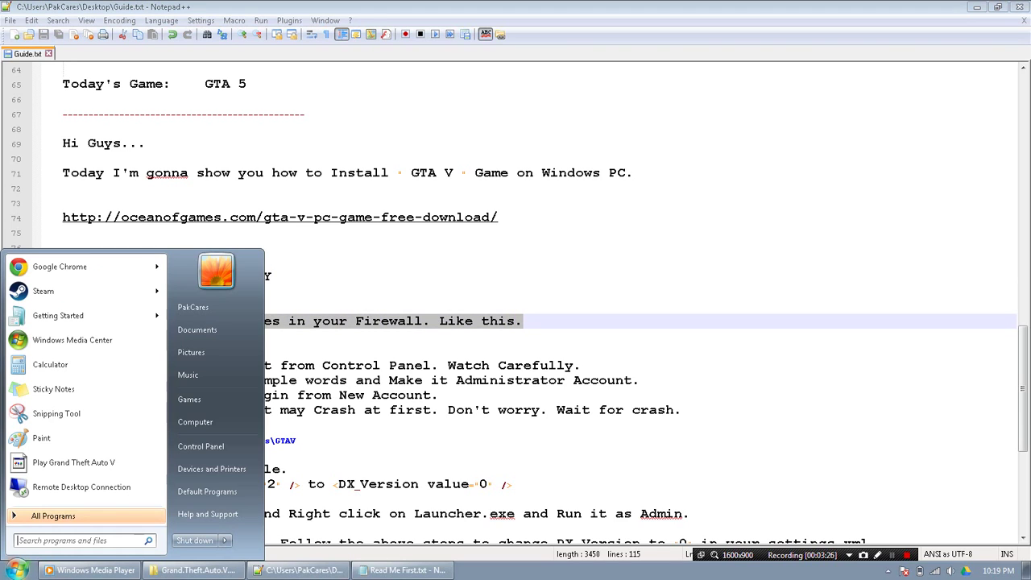
click(78, 541)
text(sec)
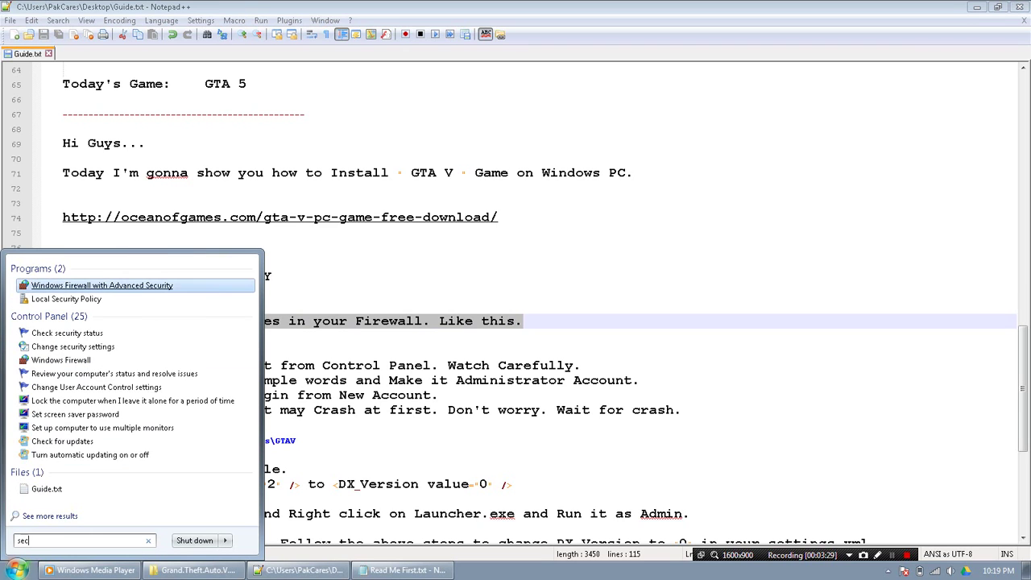
key(Return)
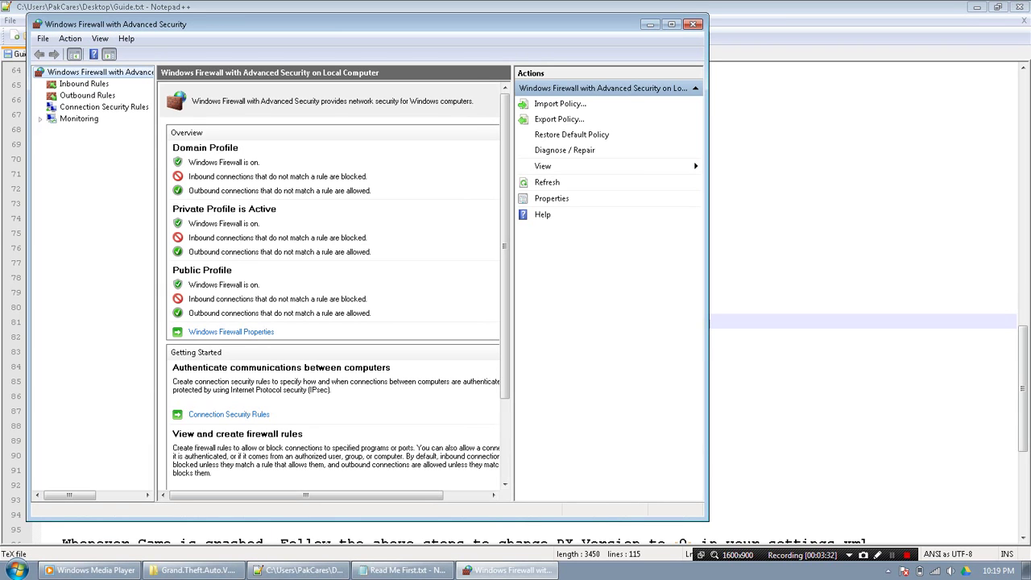
- Start a new outbound program rule for GTA5.exe in E:\GTA_5\GTA_5\Grand Theft Auto V
click(84, 84)
click(87, 95)
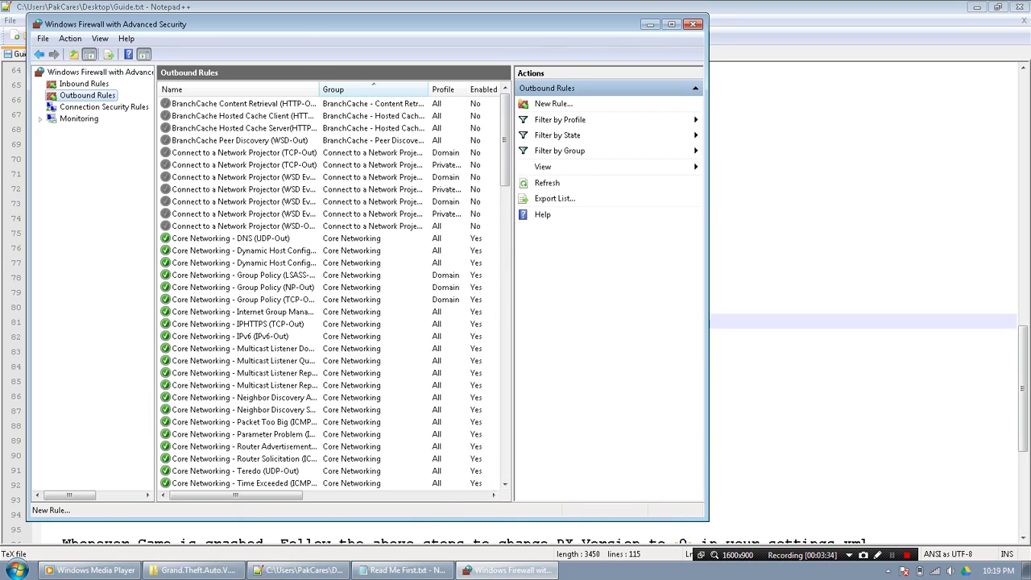
click(553, 104)
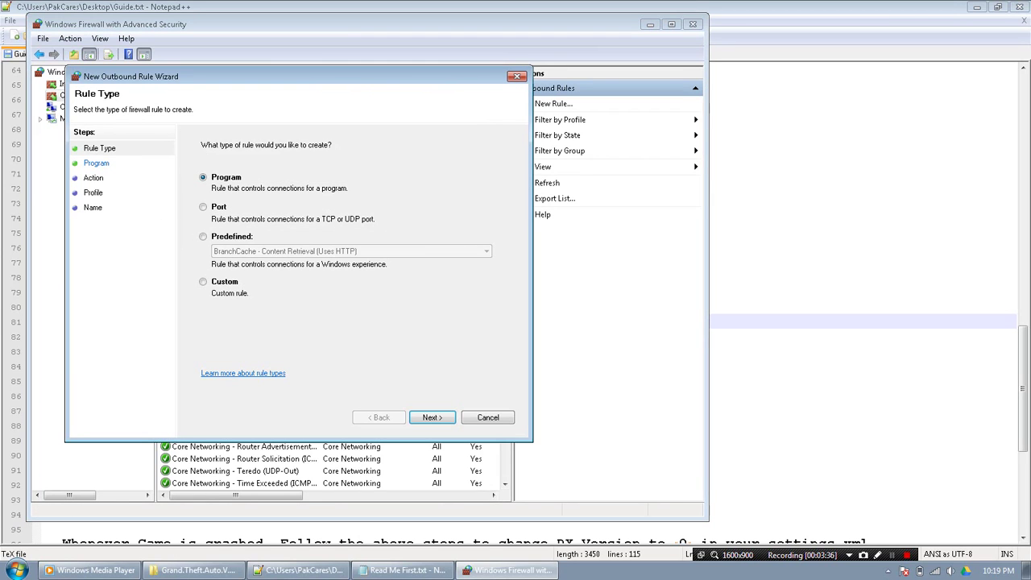
click(433, 418)
click(471, 228)
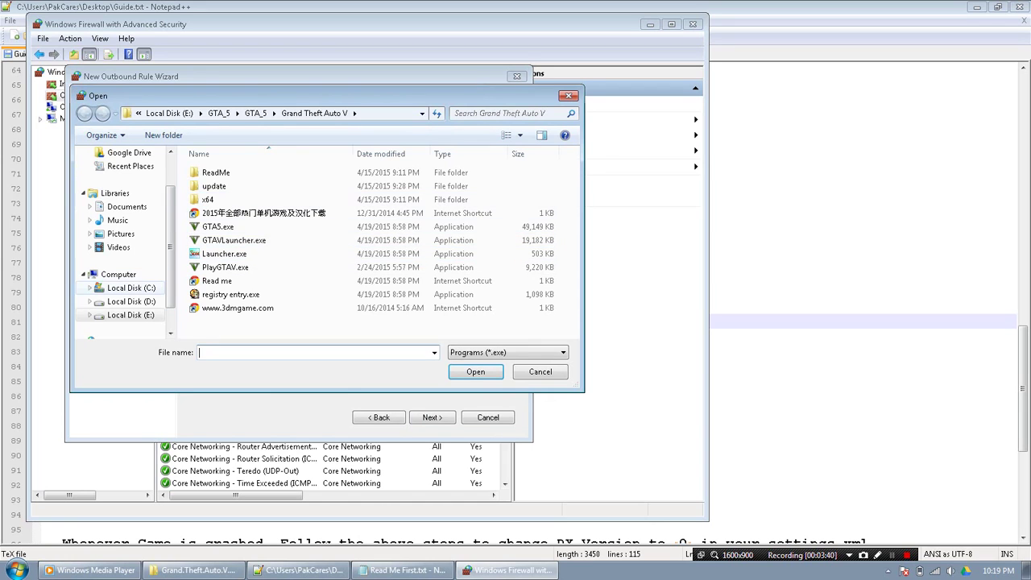
click(118, 275)
double_click(250, 221)
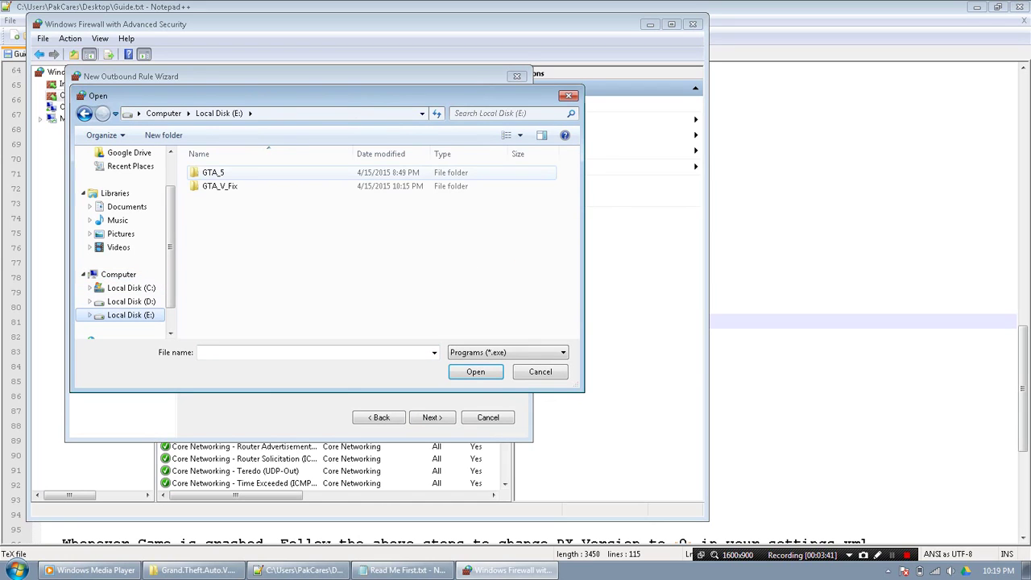
double_click(213, 172)
double_click(214, 173)
double_click(214, 173)
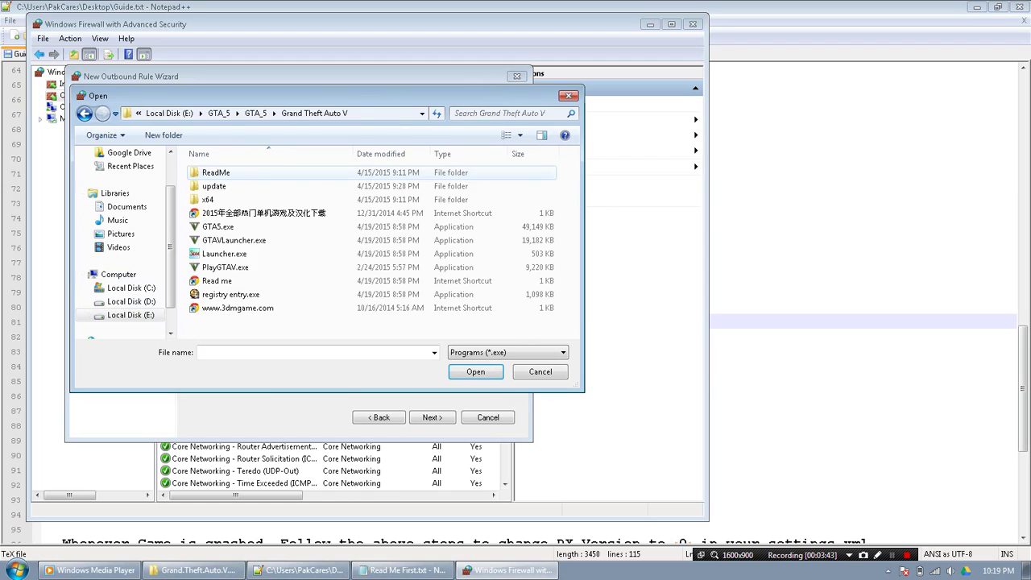
click(220, 227)
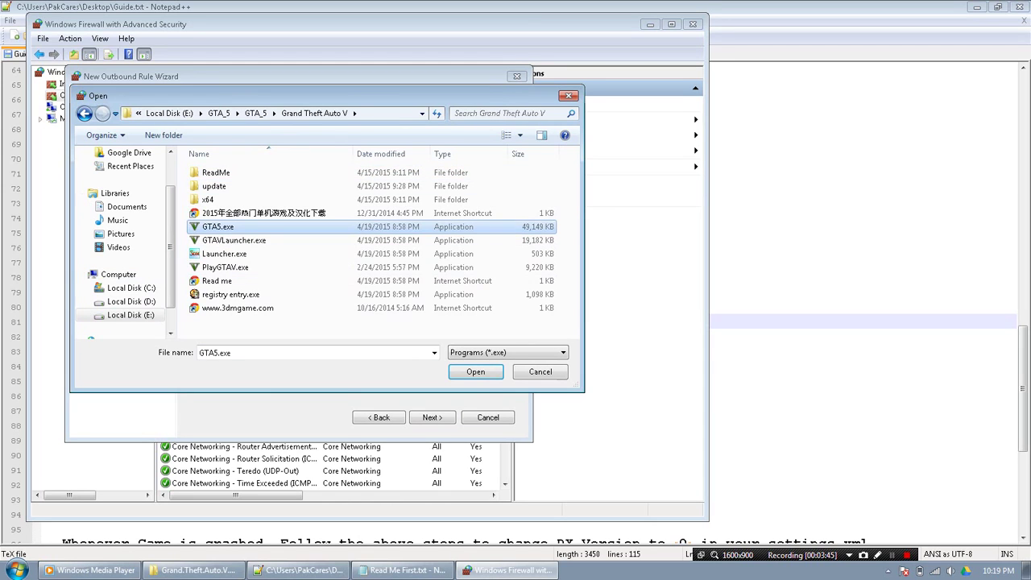
click(475, 371)
- Complete the GTA5.exe rule with the connection blocked on all profiles, naming it gta5
click(432, 417)
click(432, 417)
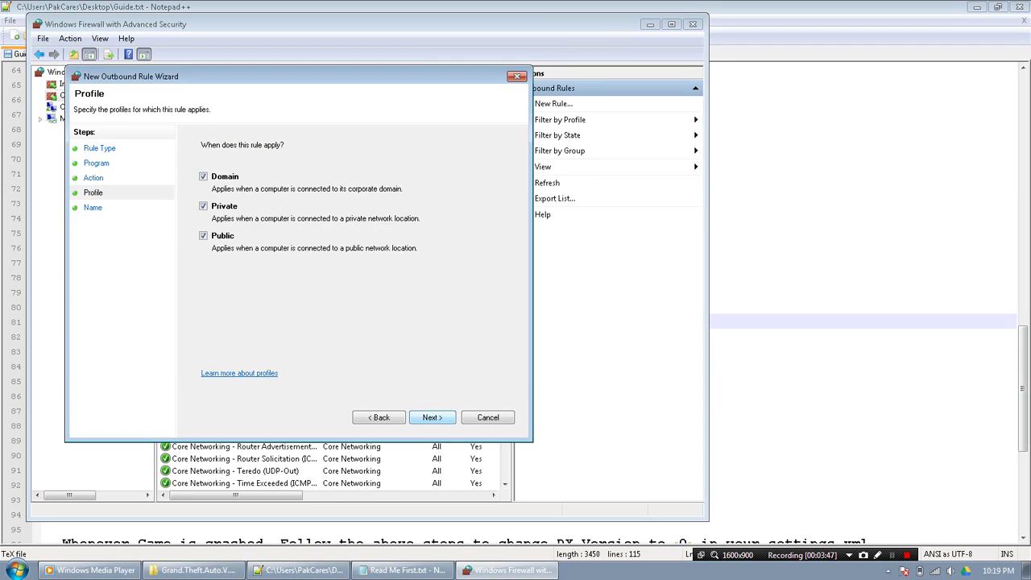
click(431, 417)
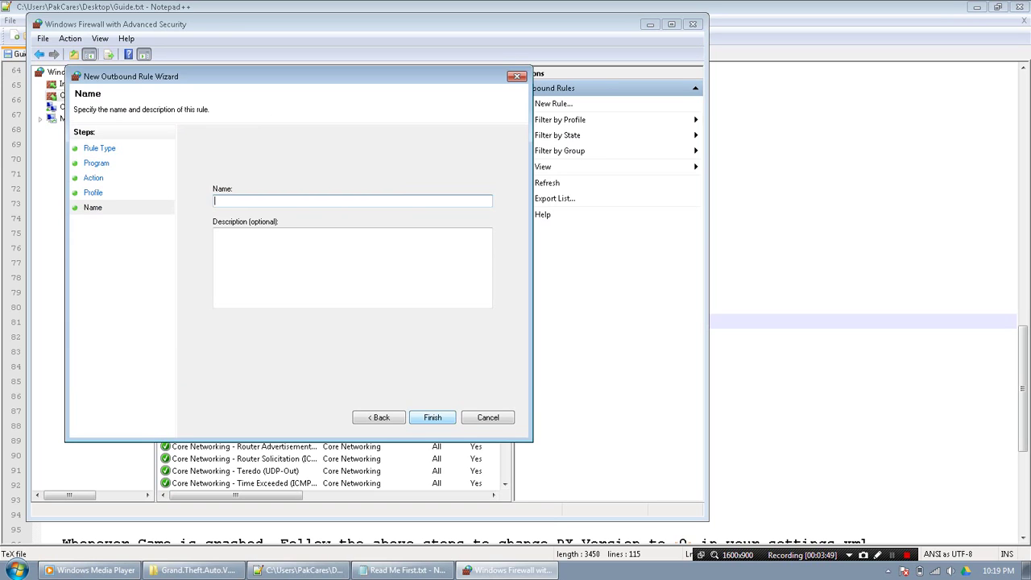
text(gta5)
key(Return)
key(alt+Tab)
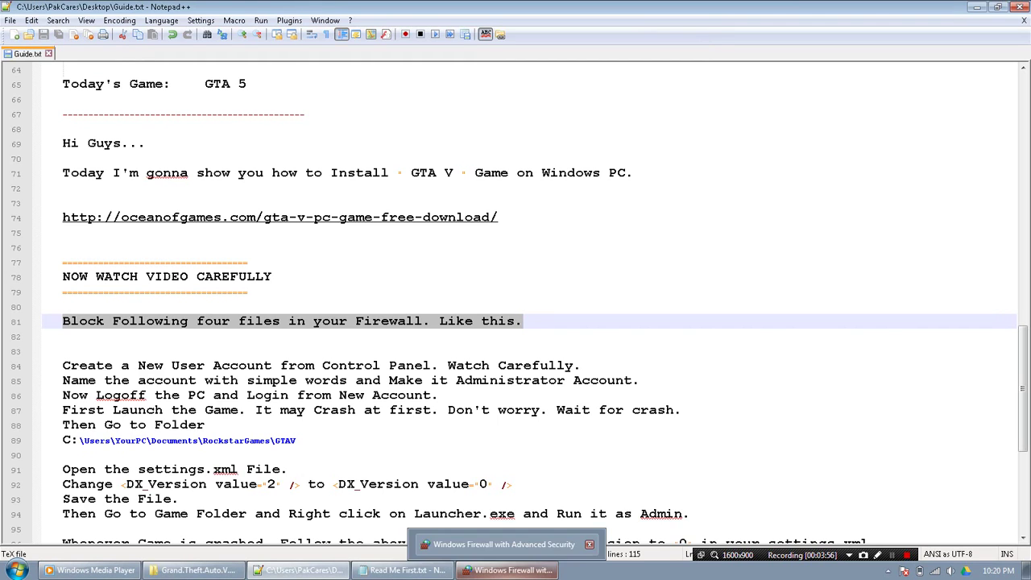
click(506, 569)
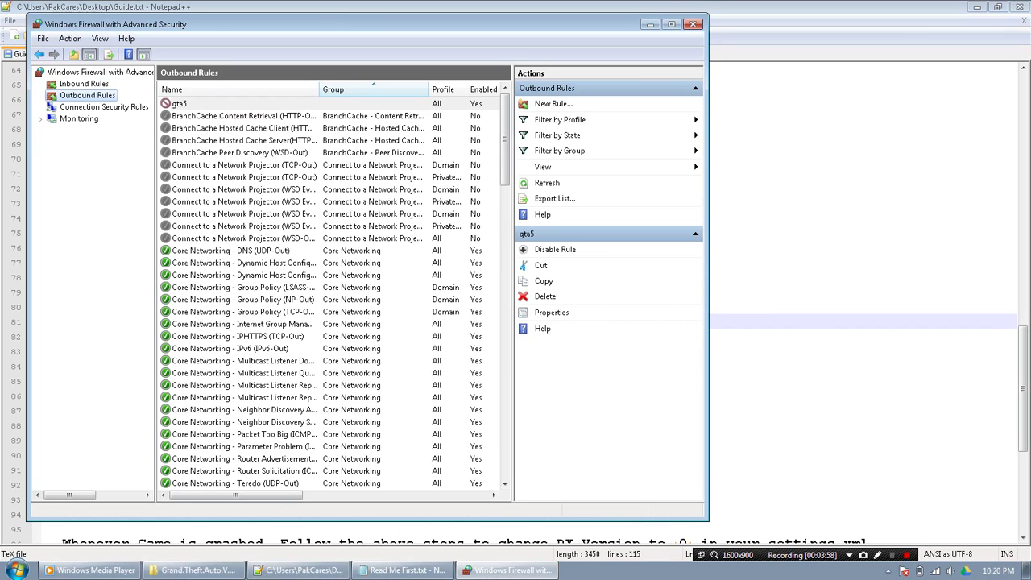
- Start a new outbound program rule for GTAVLauncher.exe in the Grand Theft Auto V folder
click(553, 104)
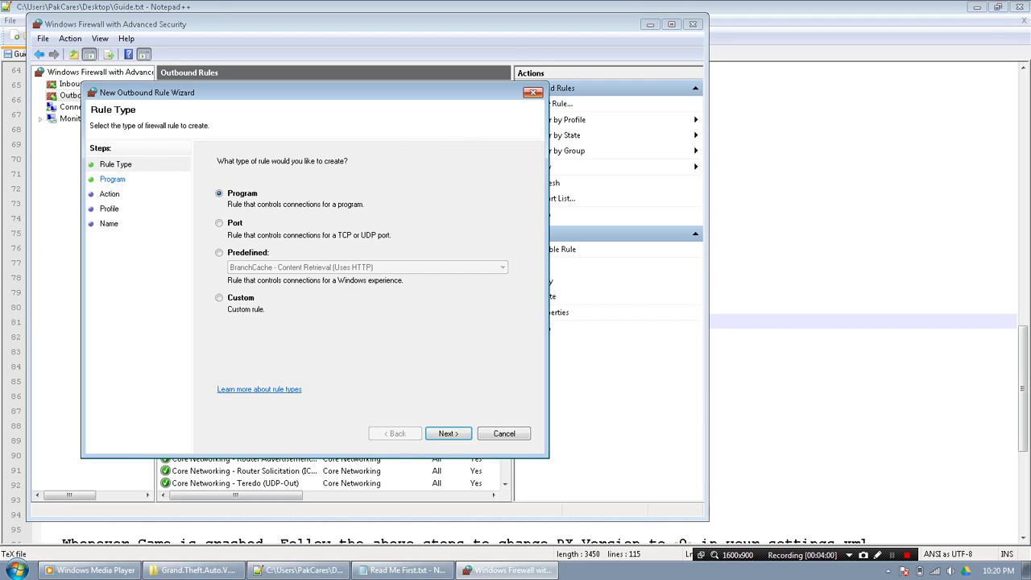
click(535, 92)
click(554, 103)
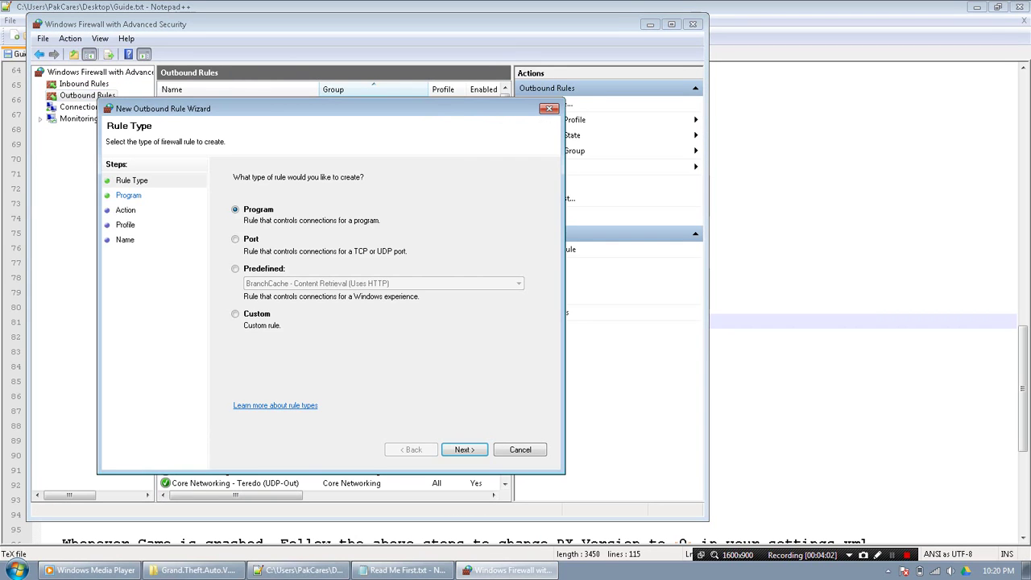
click(464, 450)
click(503, 260)
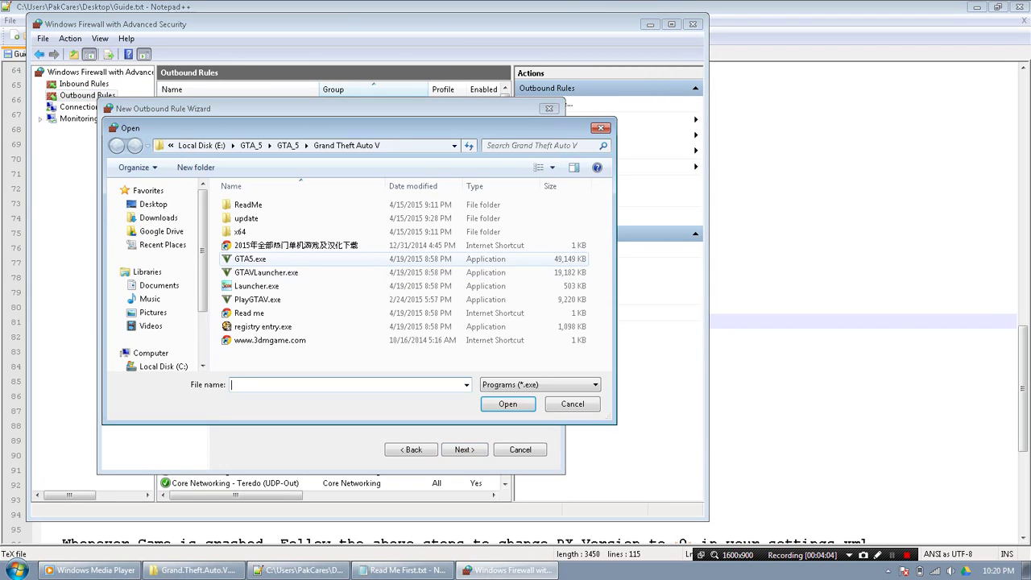
click(298, 272)
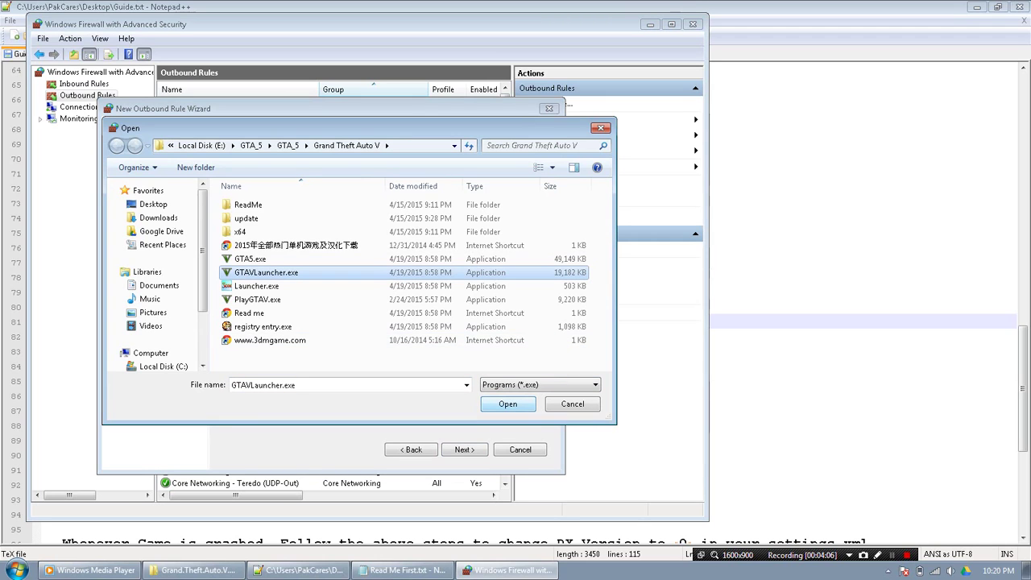
click(507, 405)
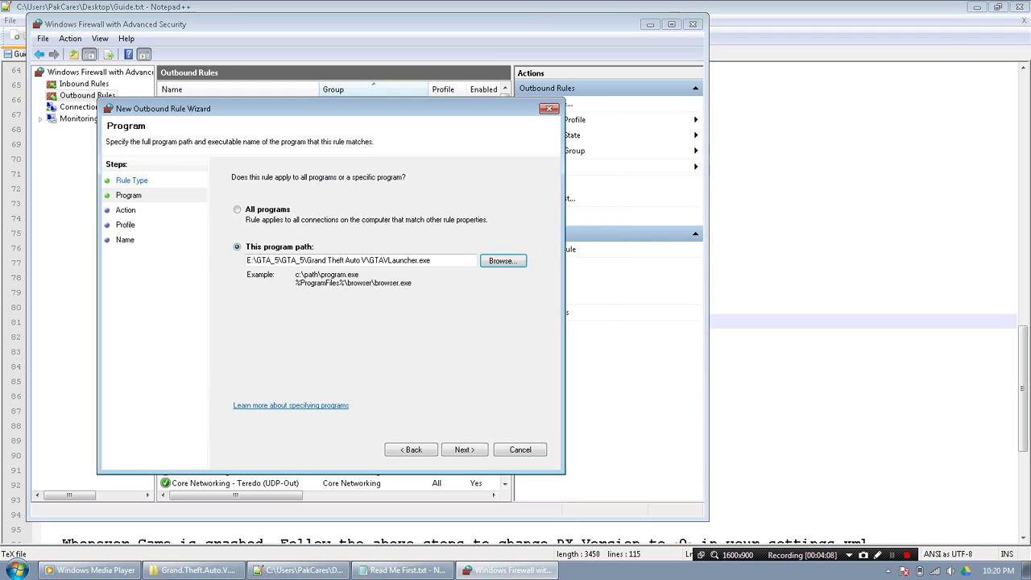
- Complete the GTAVLauncher.exe rule with the connection blocked on all profiles, naming it gtL
click(464, 450)
click(464, 449)
click(463, 449)
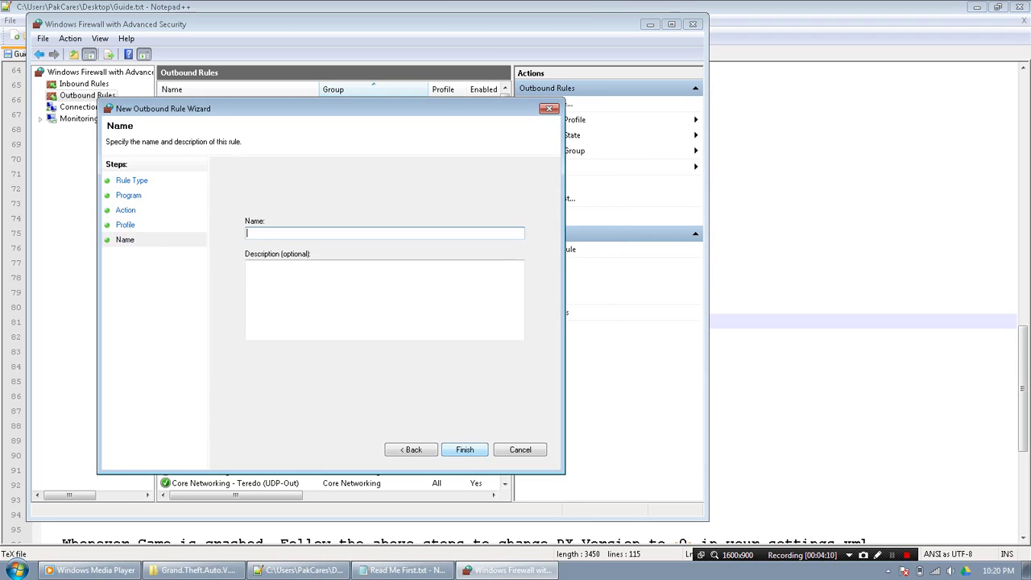
text(gt)
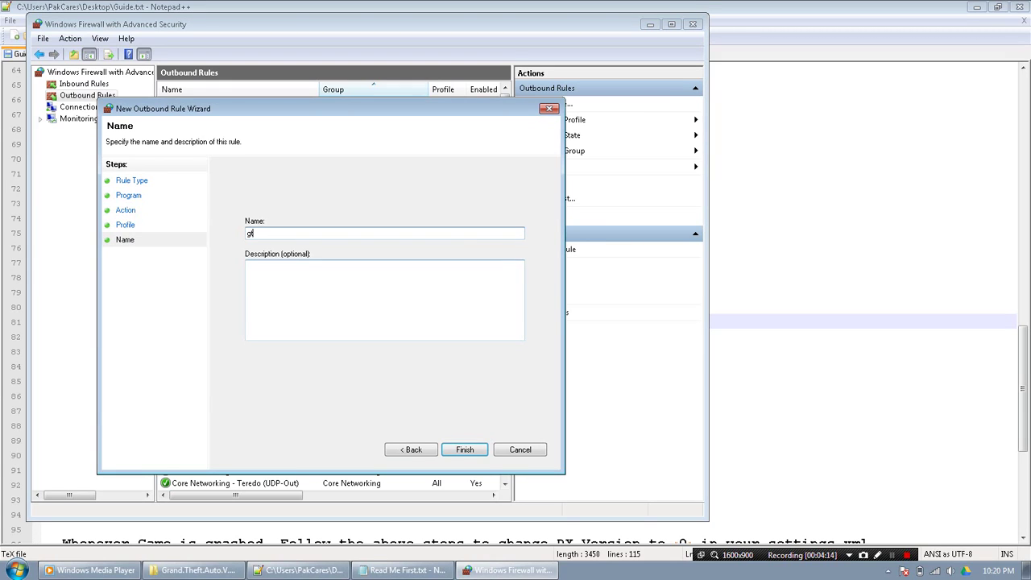
text(a)
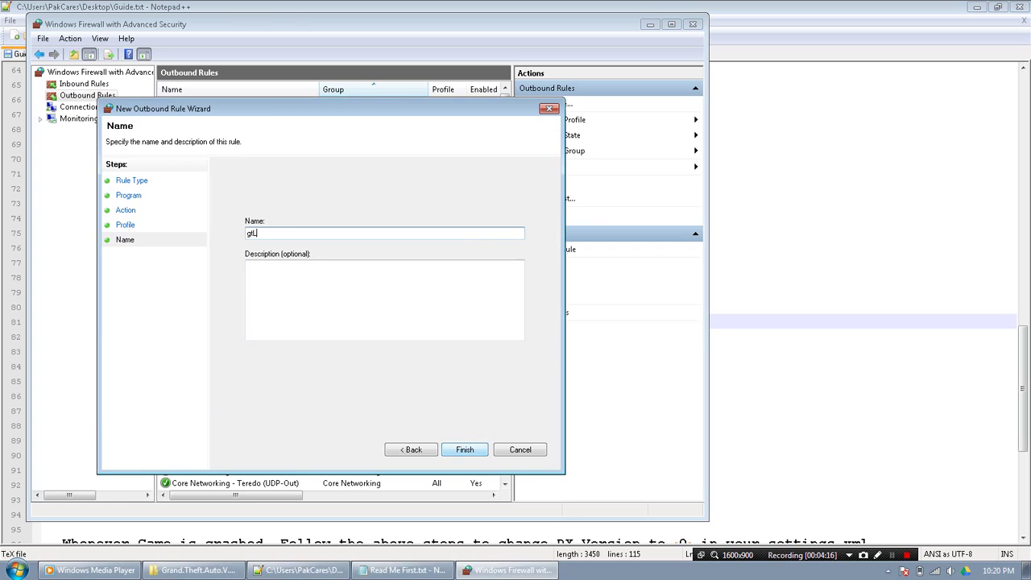
key(Return)
key(alt+Tab)
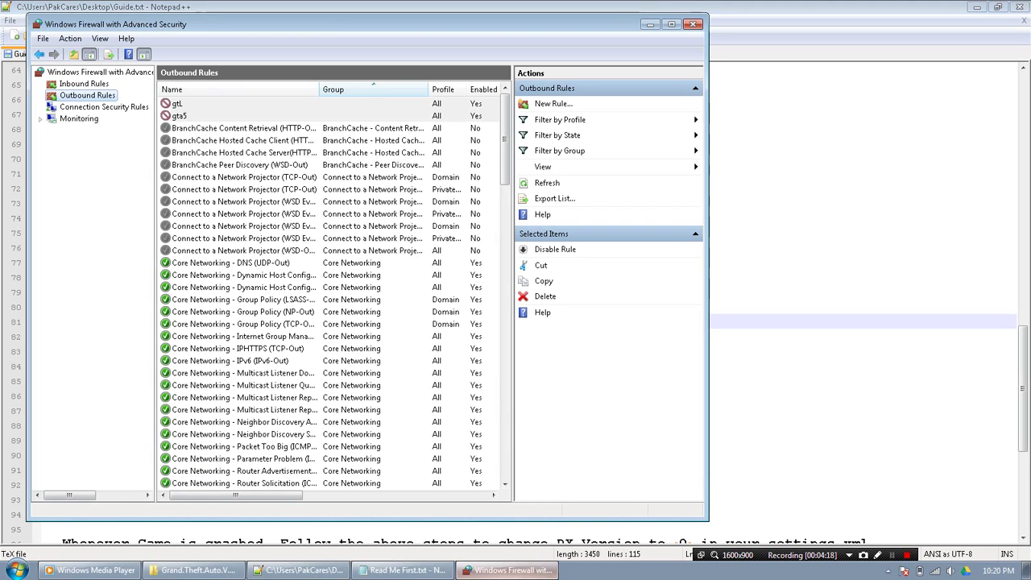
- Start a new outbound program rule for Launcher.exe in the Grand Theft Auto V folder
click(553, 103)
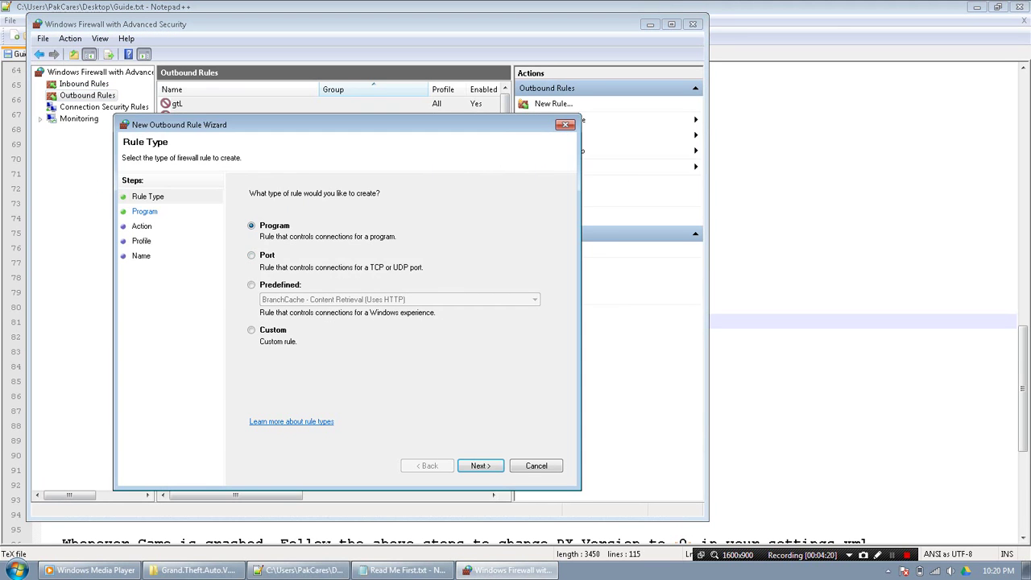
click(480, 466)
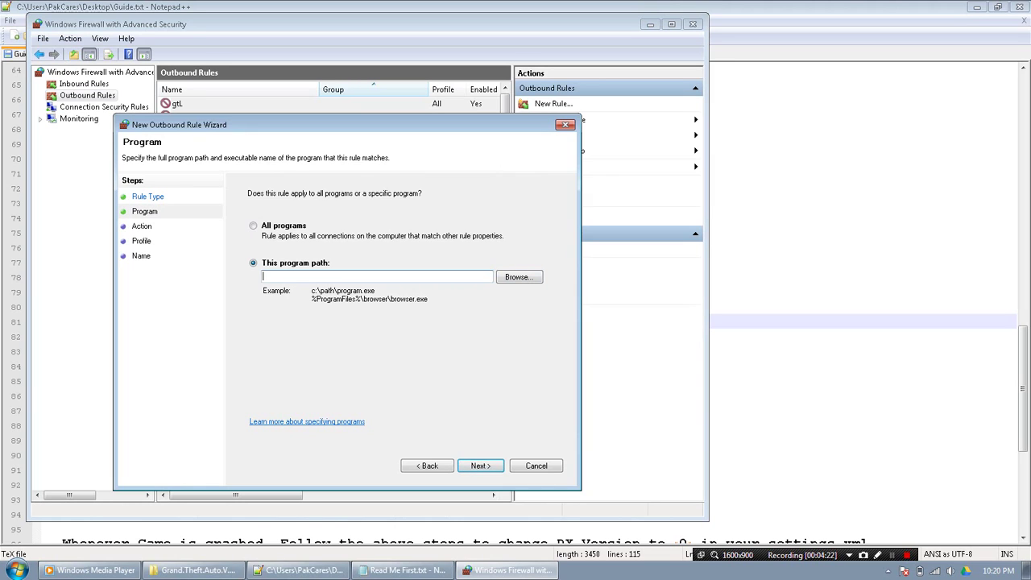
click(519, 277)
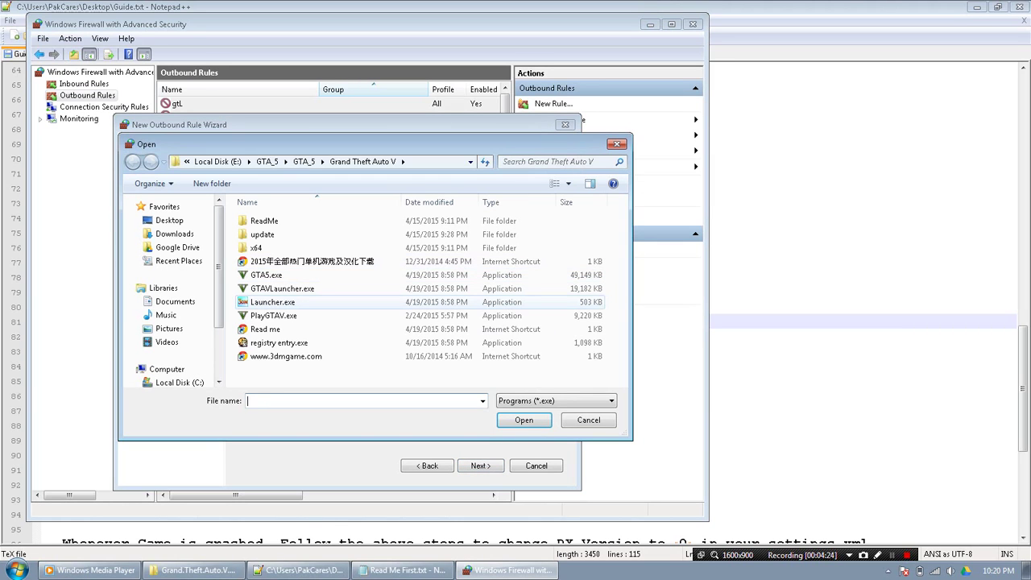
click(272, 302)
click(523, 419)
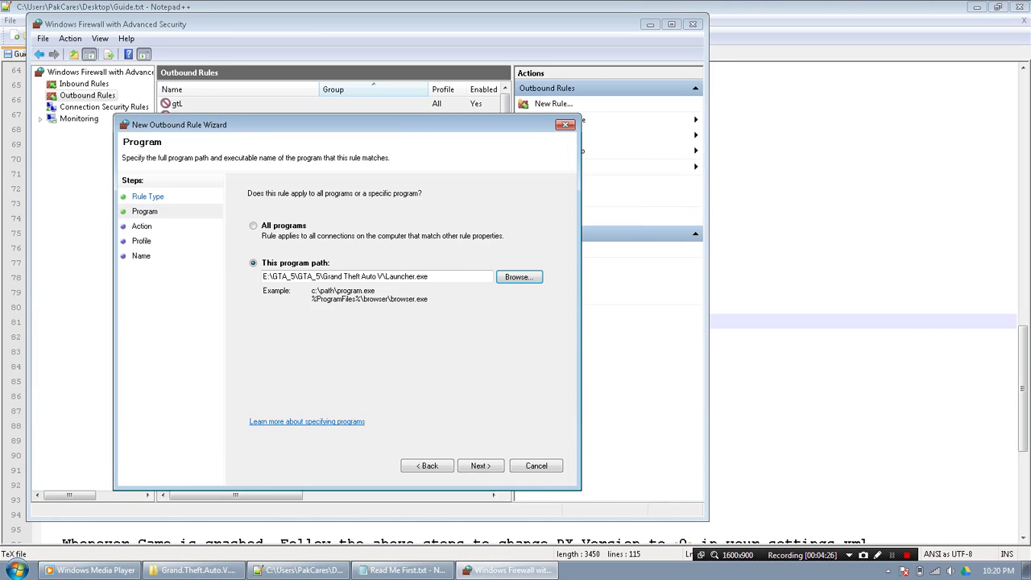
- Complete the Launcher.exe rule with the connection blocked for the Domain, Private and Public profiles, naming it Ln
click(481, 465)
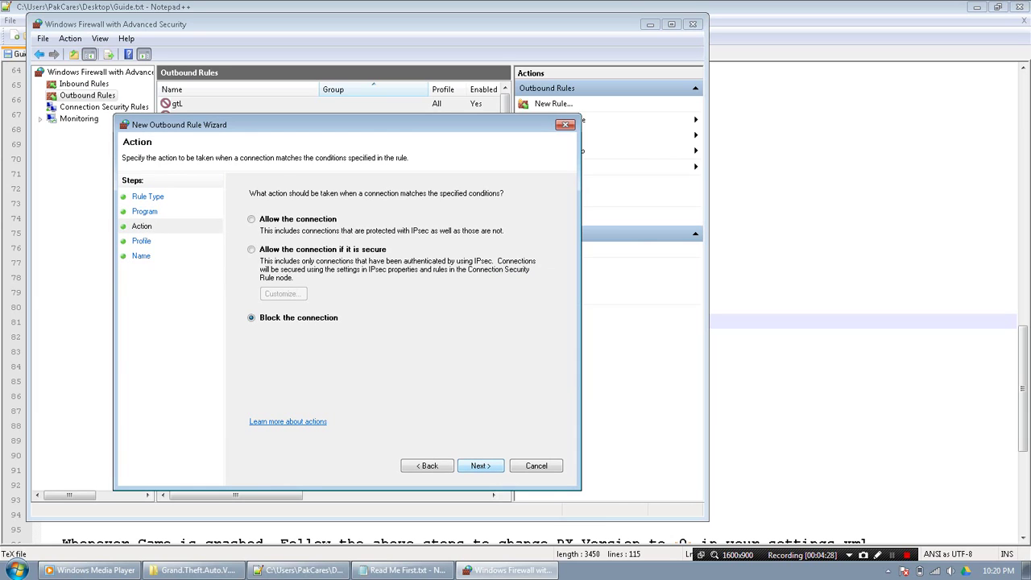
key(alt+n)
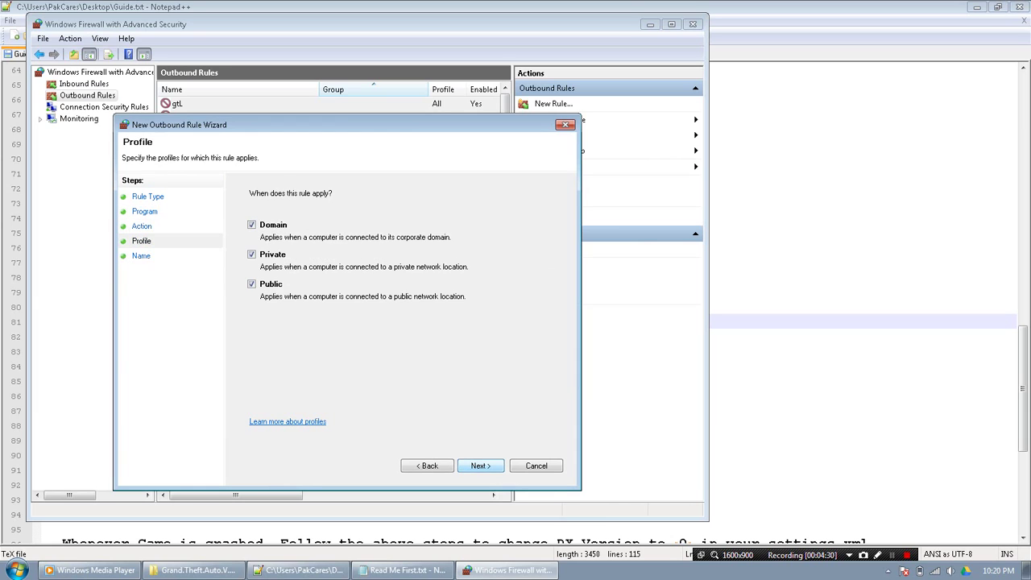
key(alt+n)
text(L)
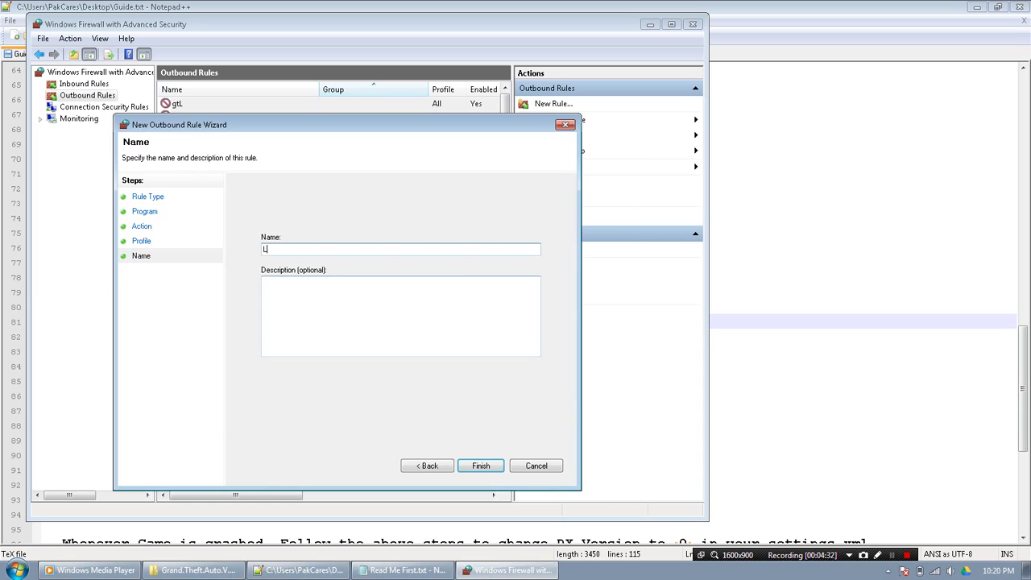
text(n)
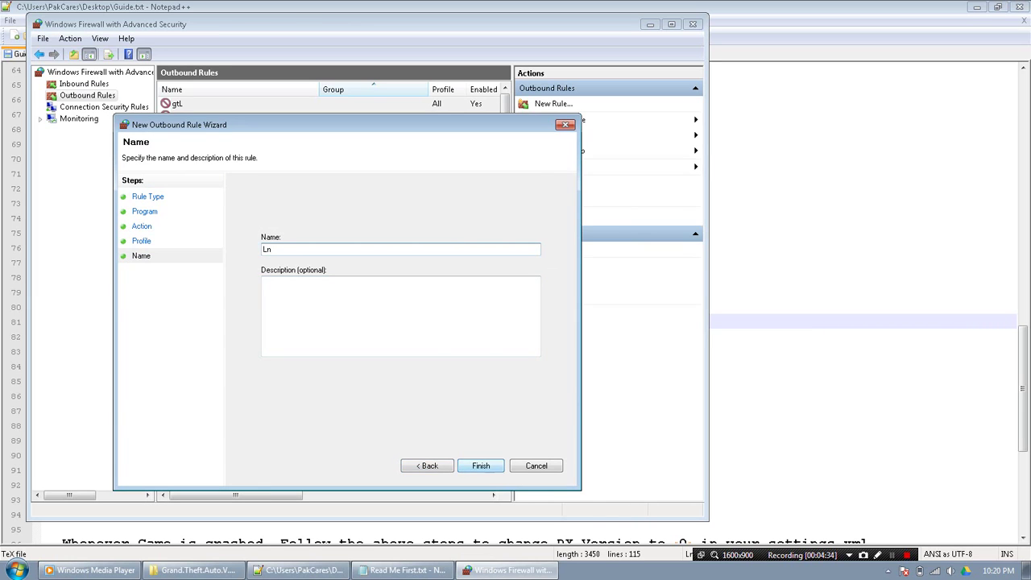
key(Return)
key(alt+Tab)
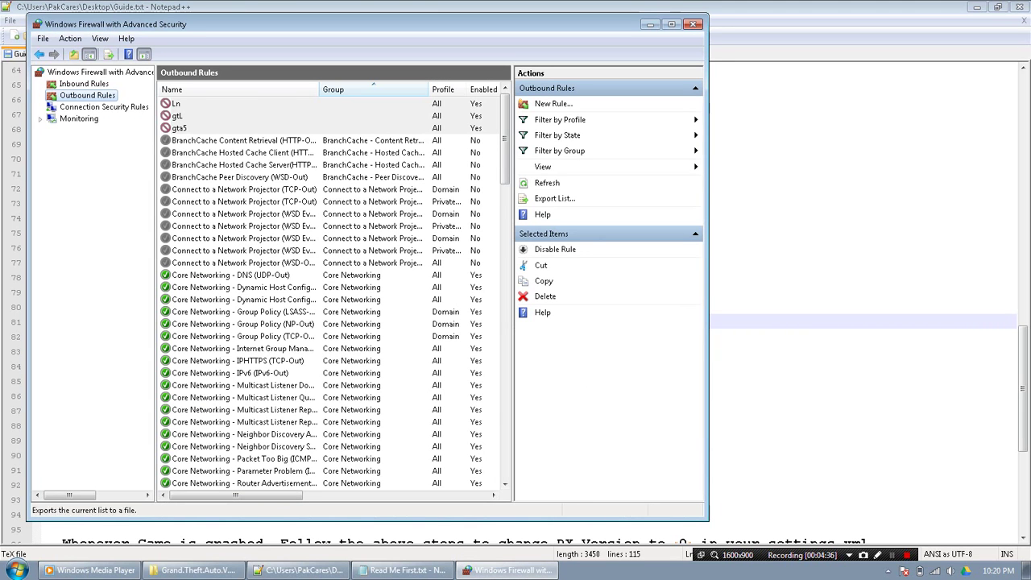
- Start a new outbound program rule for PlayGTAV.exe in the Grand Theft Auto V folder
key(alt+a)
key(n)
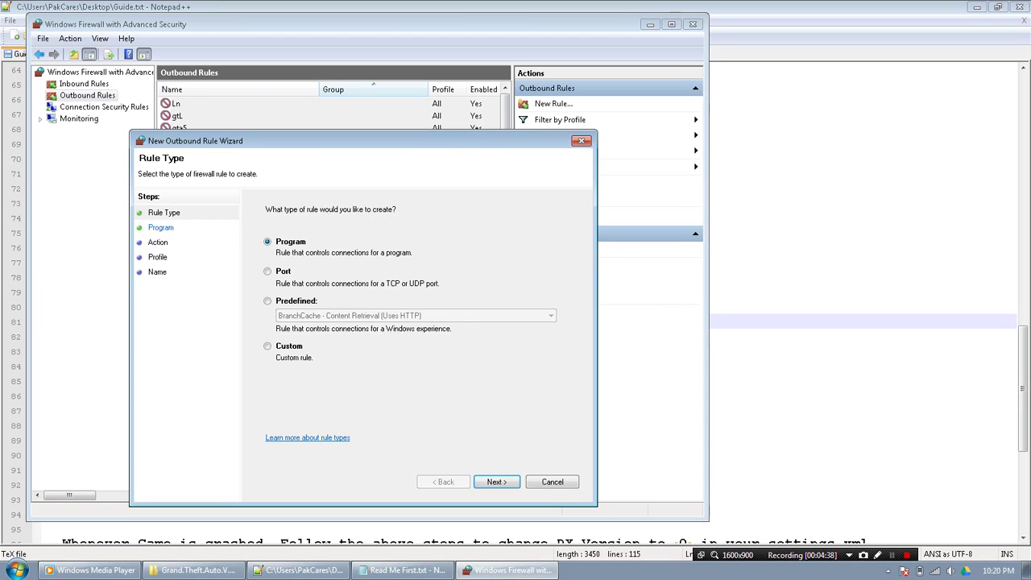
key(Return)
click(534, 293)
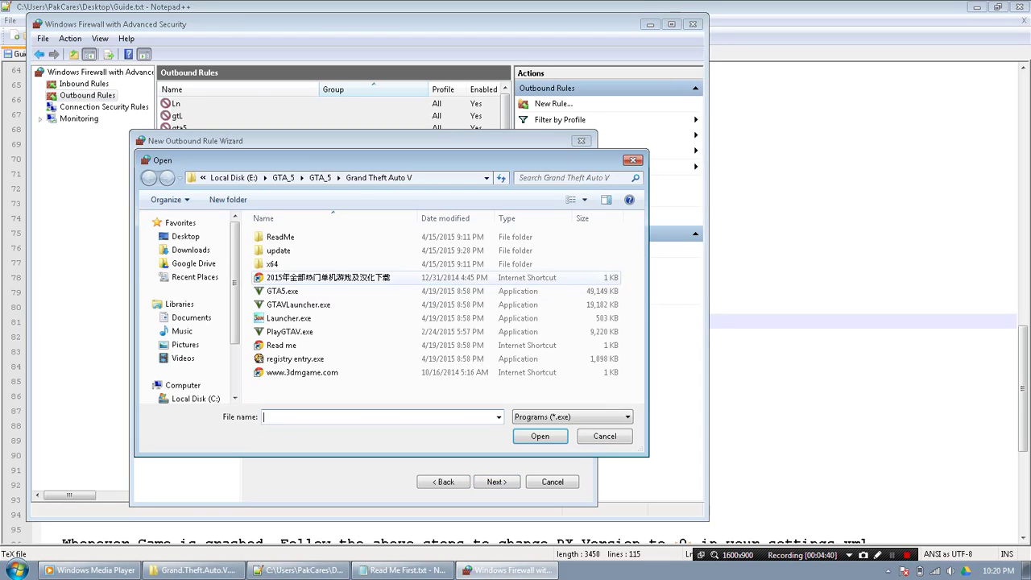
click(290, 332)
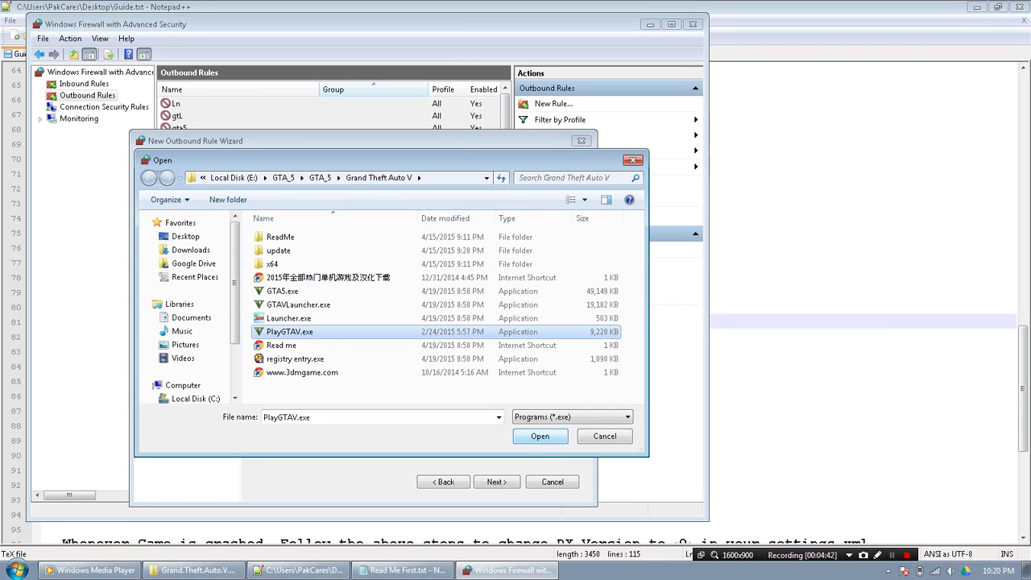
key(Return)
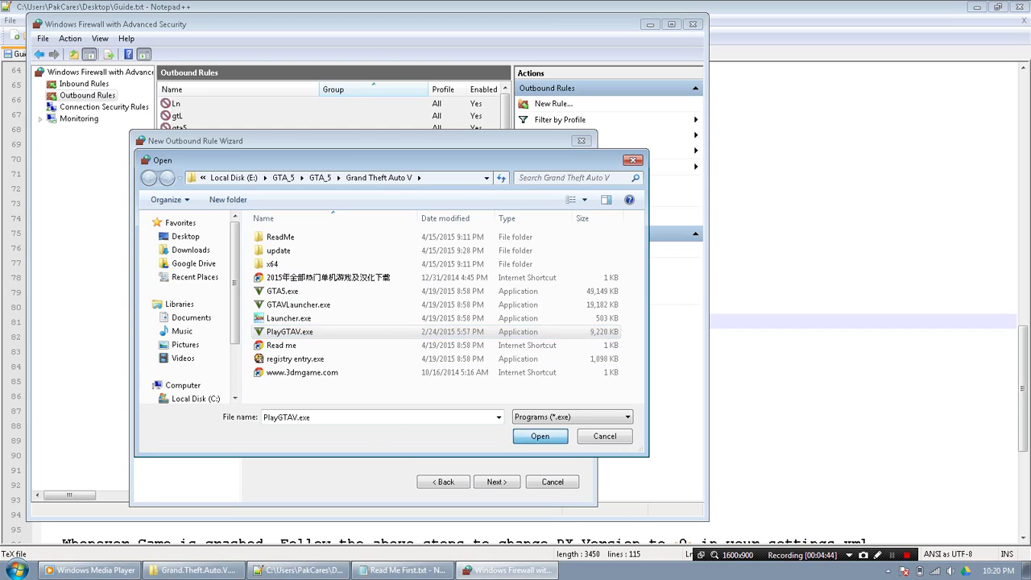
click(497, 482)
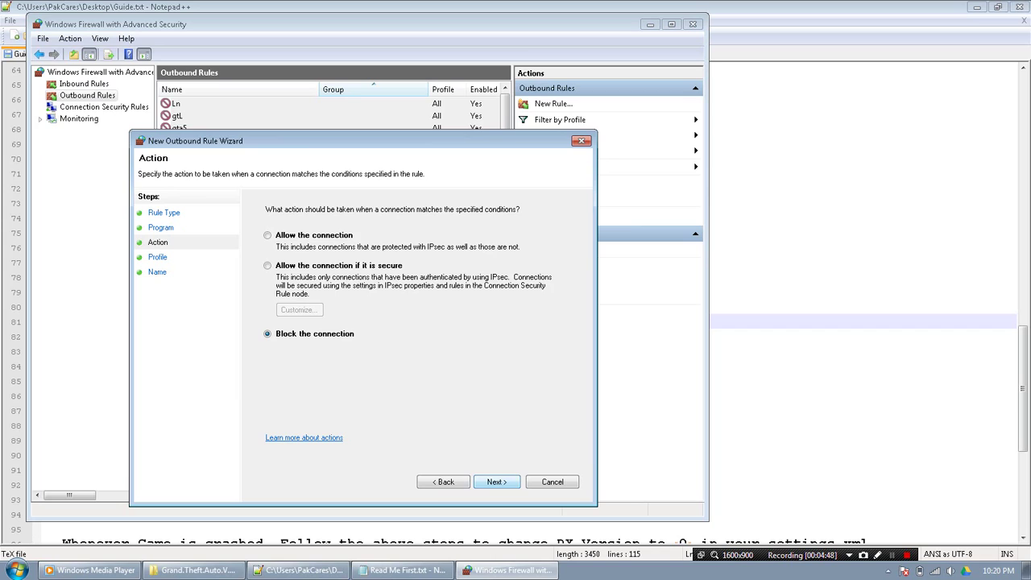
- Complete the PlayGTAV.exe rule with the connection blocked on all profiles, naming it playgta, and close the firewall window
key(alt+n)
key(alt+n)
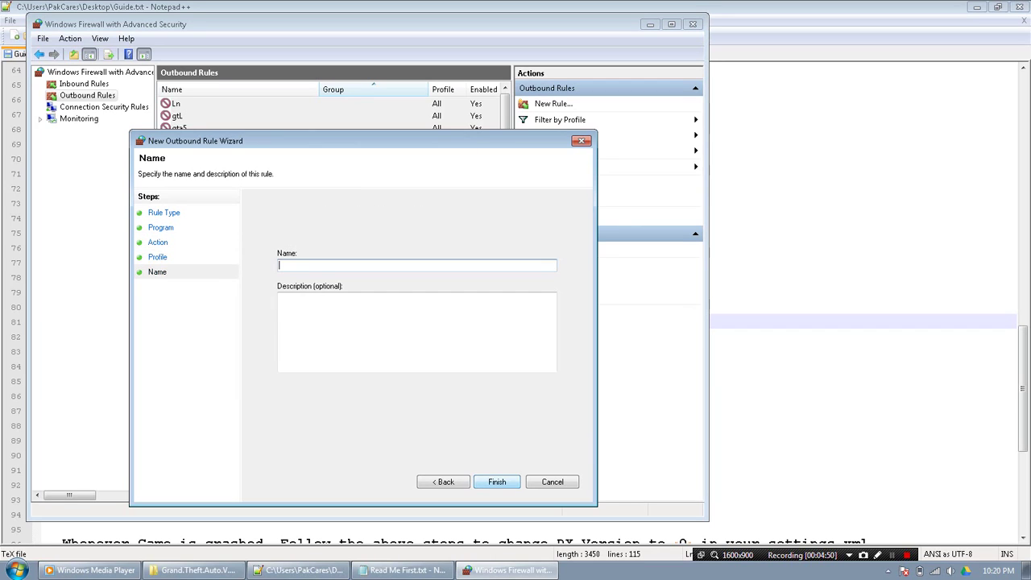
text(playgta)
key(alt+Tab)
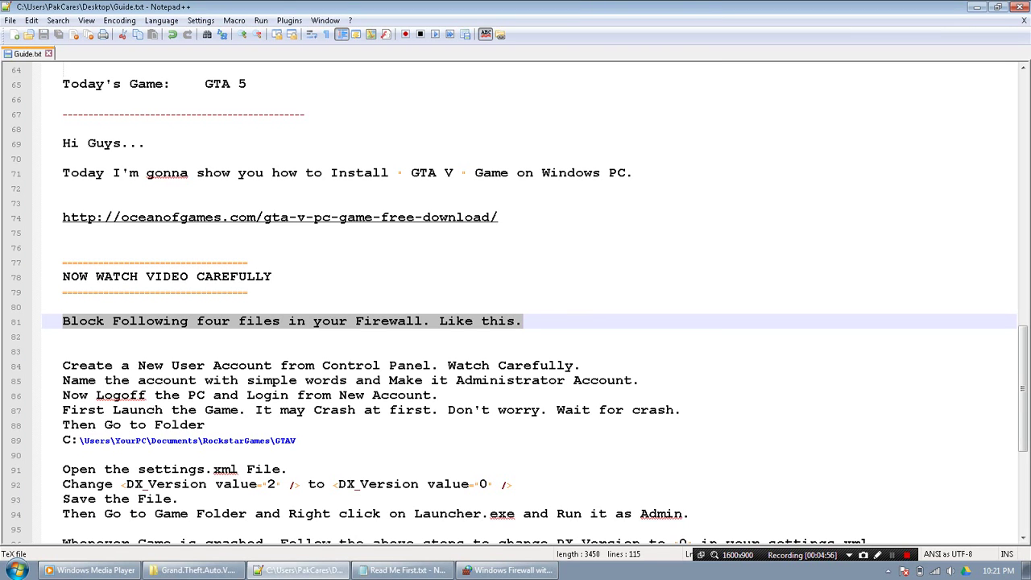
key(alt+Tab)
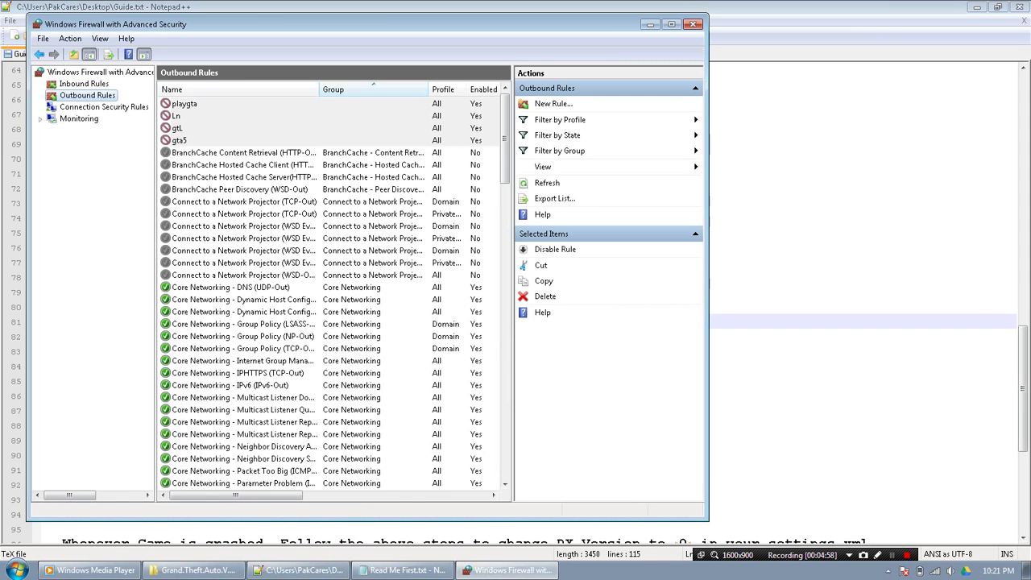
click(693, 23)
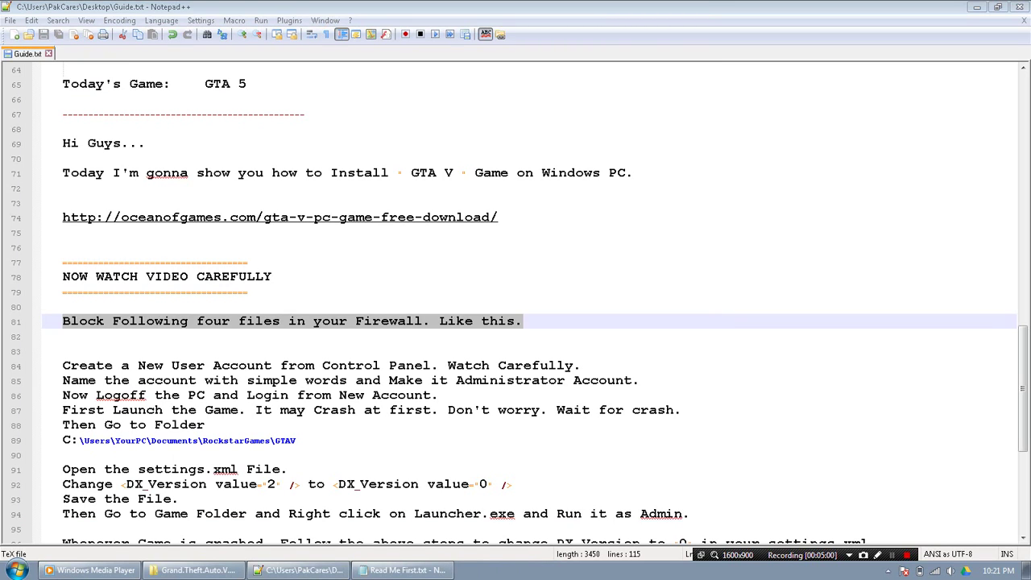
- Highlight the guide's line on creating a new user account and open the new account form in Control Panel's User Accounts
mouse_move(63, 365)
mouse_down()
mouse_move(314, 380)
mouse_move(582, 364)
mouse_move(63, 365)
mouse_up()
click(582, 365)
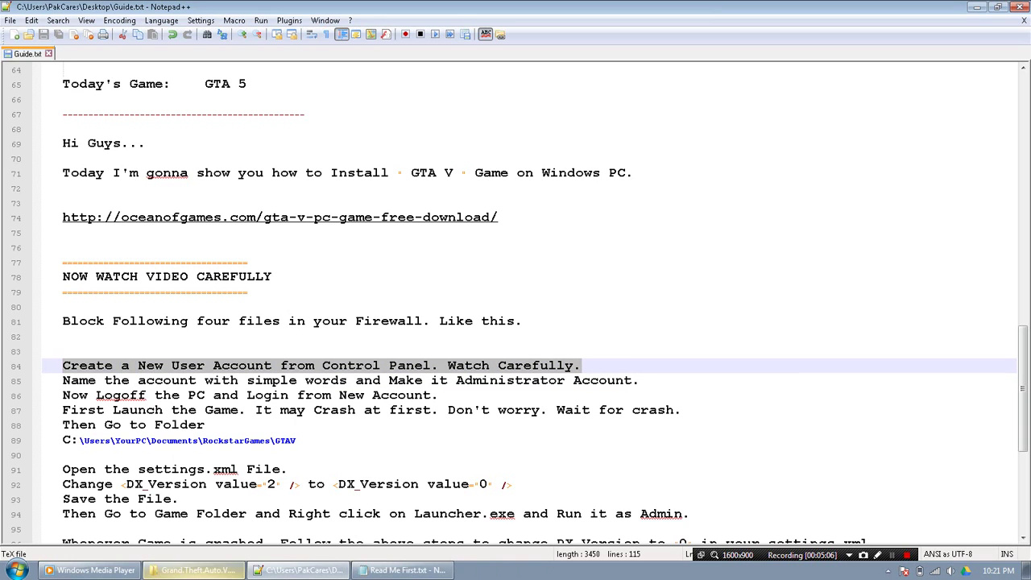
click(18, 569)
click(200, 446)
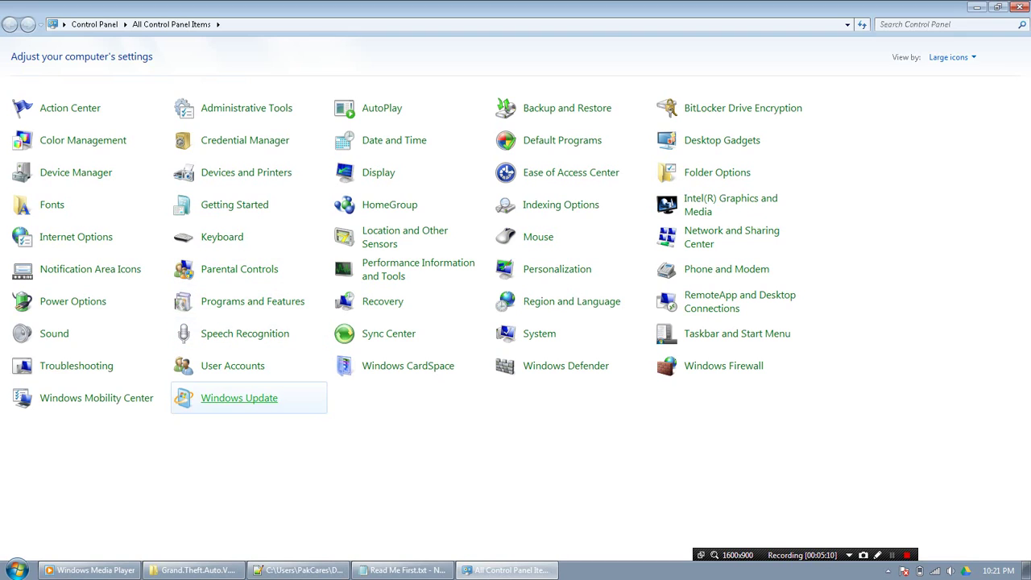
click(232, 366)
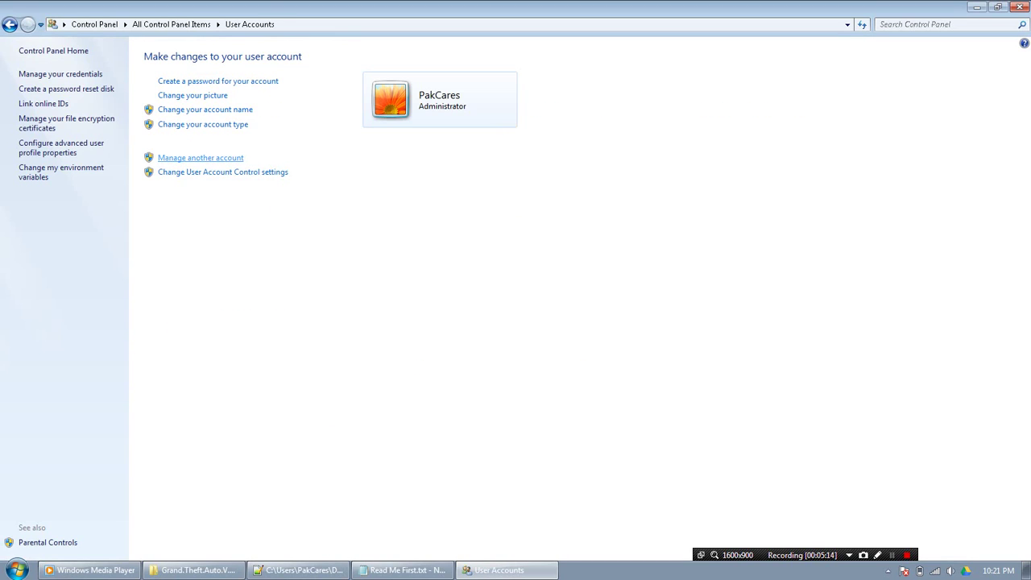
click(200, 157)
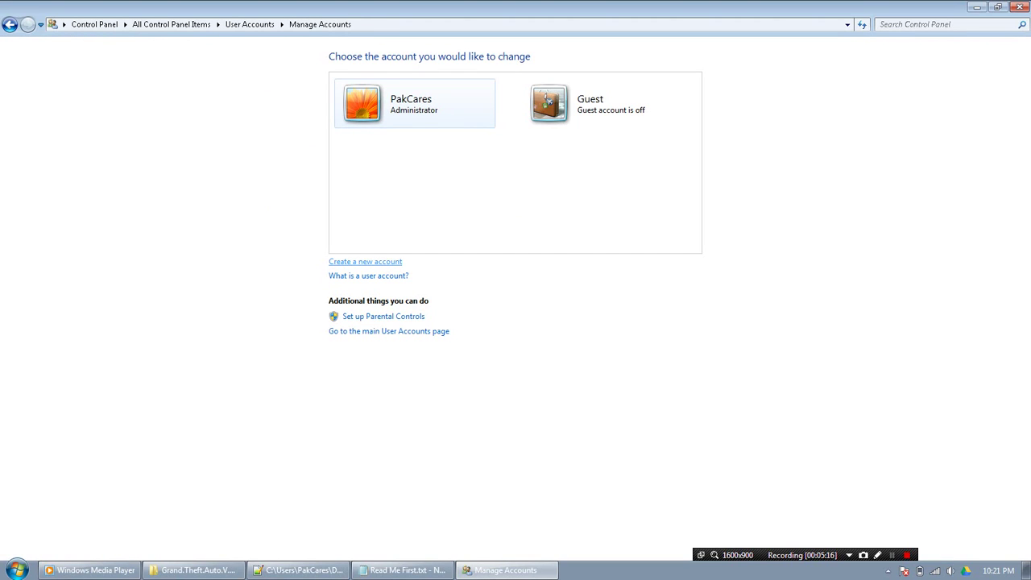
click(365, 260)
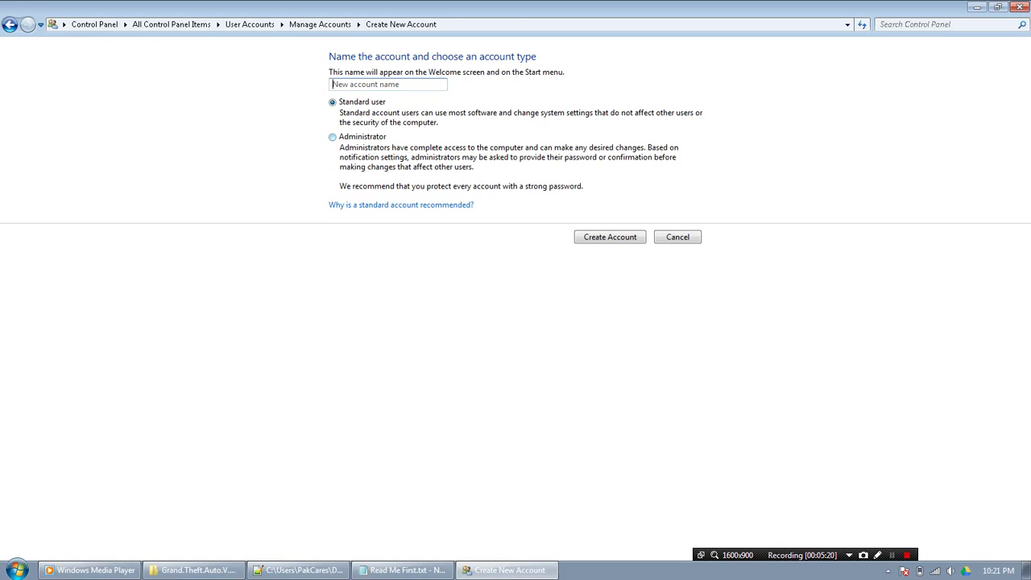
- Create an Administrator account named abc and close the account management window
click(333, 137)
click(336, 85)
text(abc)
key(Return)
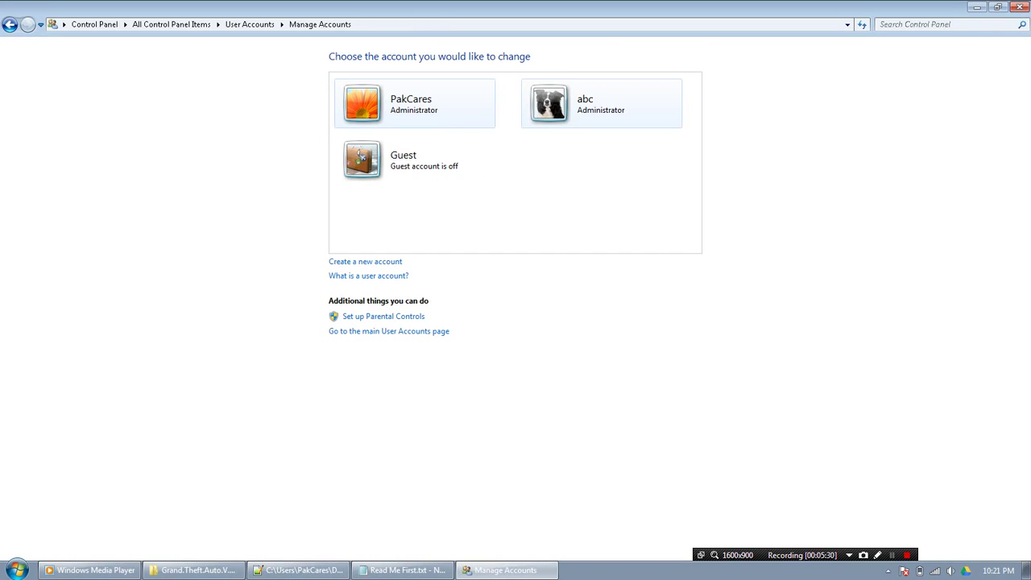
key(alt+F4)
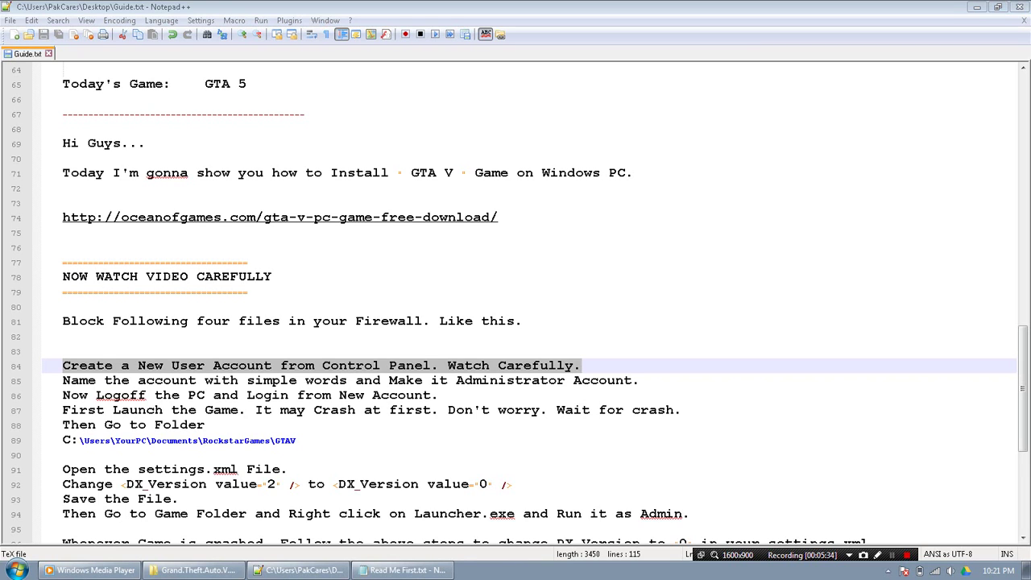
- Highlight the guide's account-naming and log-off lines, and log off Windows to sign in with the abc account
drag(64, 380, 641, 380)
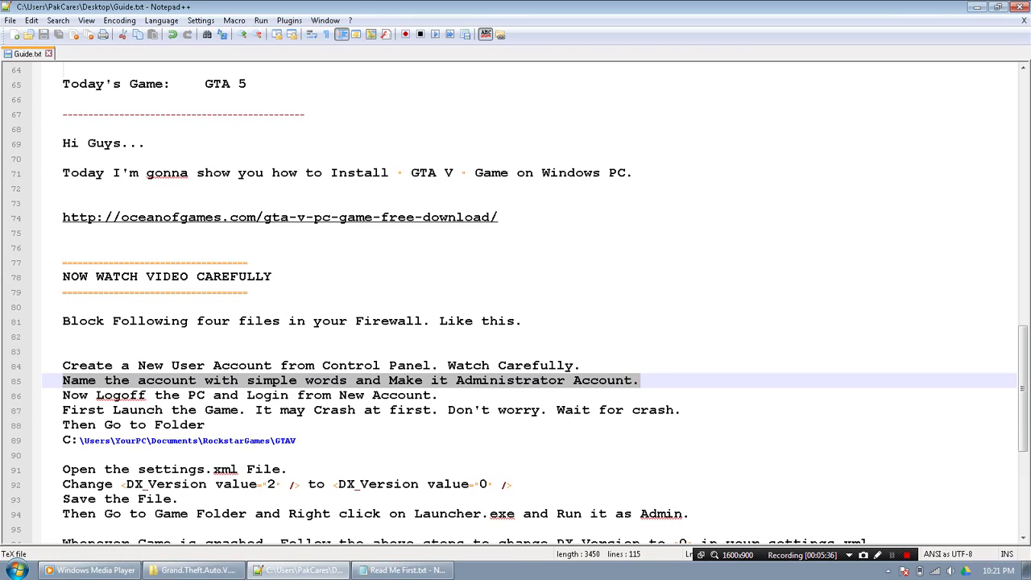
drag(63, 394, 438, 394)
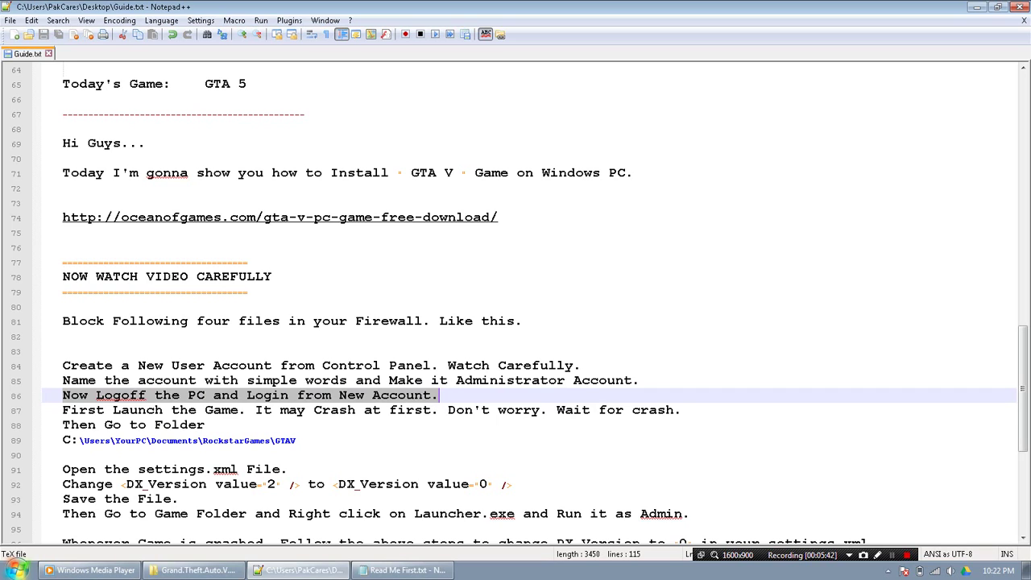
click(17, 570)
click(224, 541)
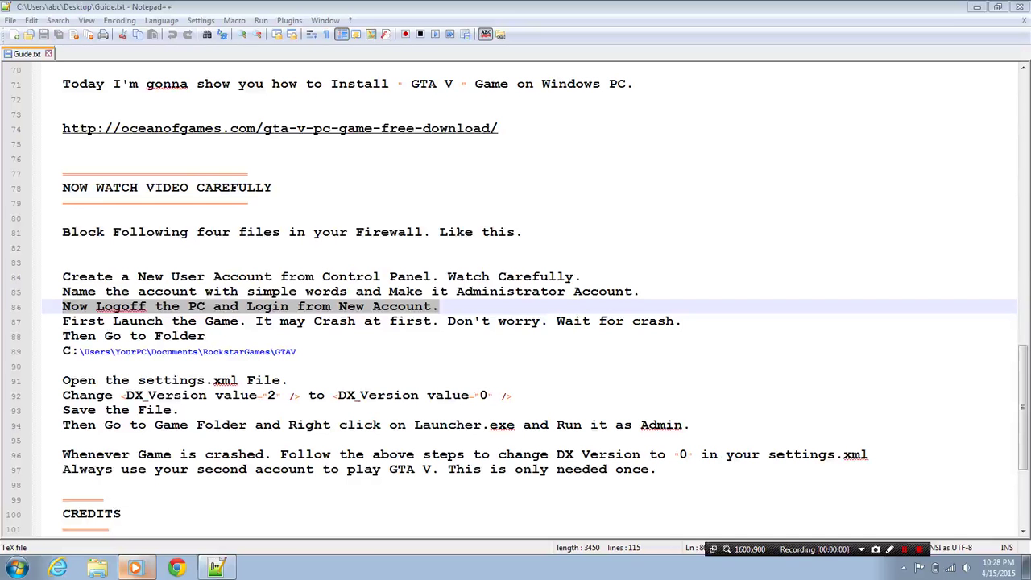
- Highlight the guide's instruction to log in from the new account and check which account is signed in
drag(298, 306, 306, 321)
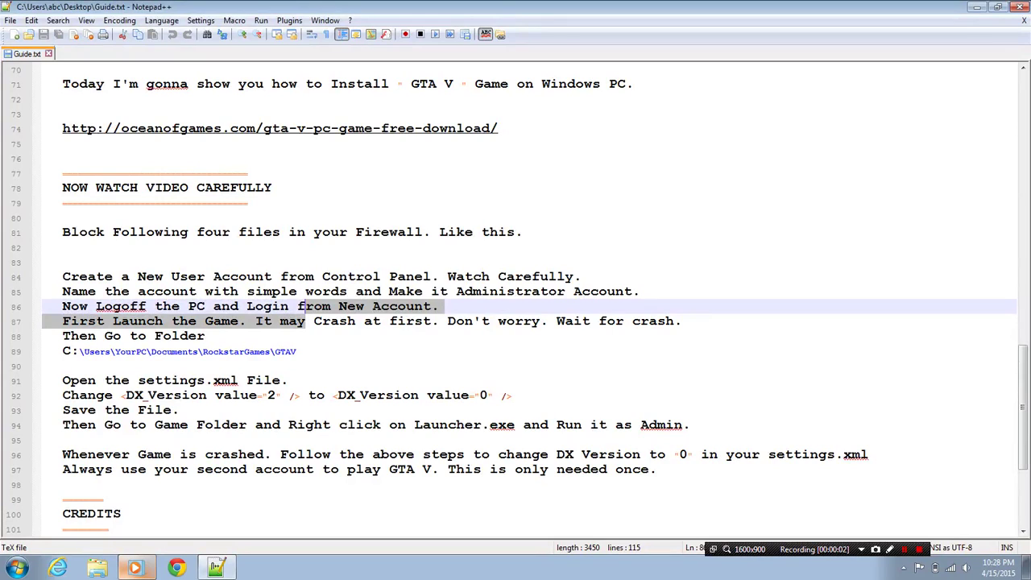
drag(212, 306, 438, 306)
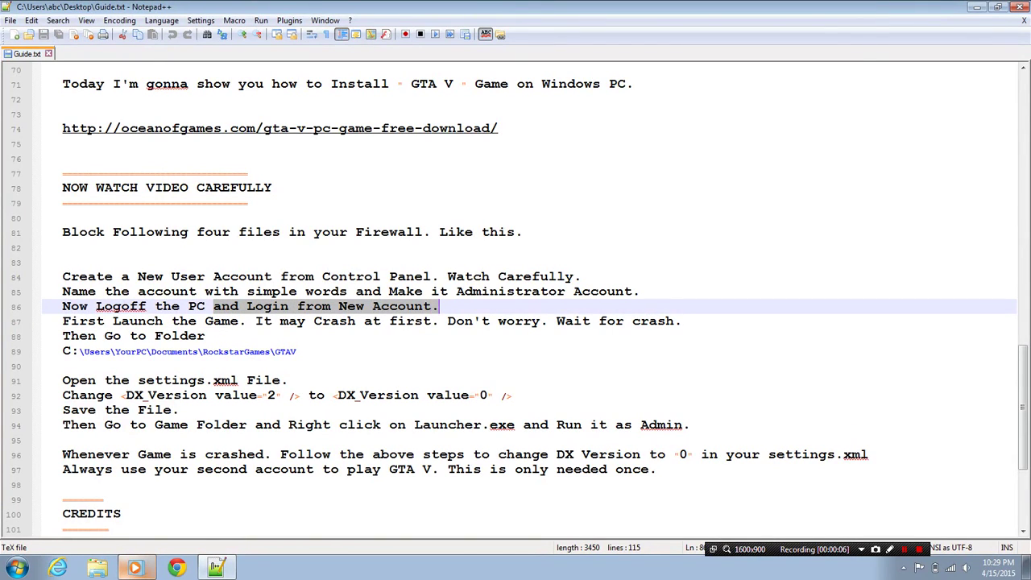
click(18, 567)
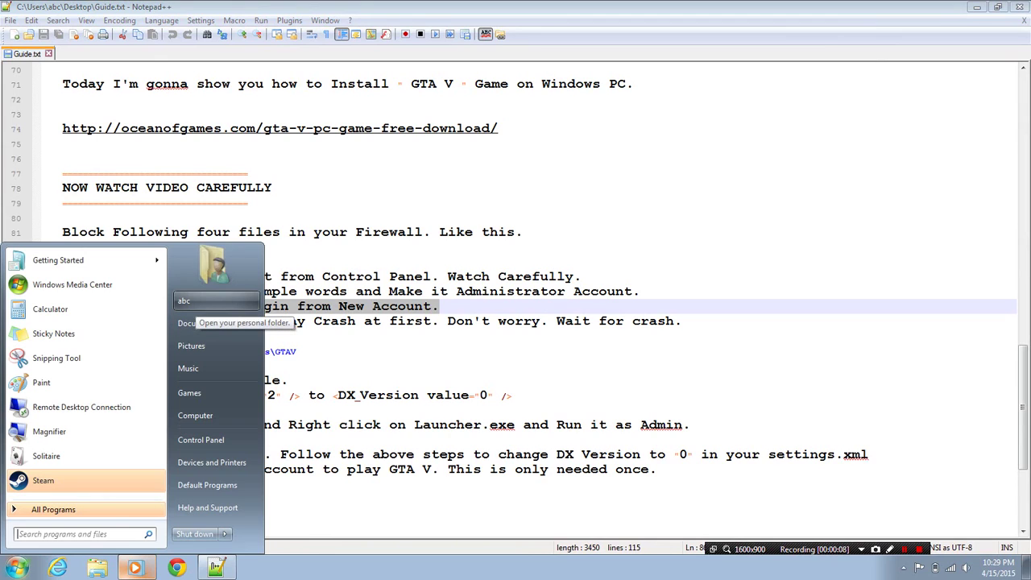
click(362, 291)
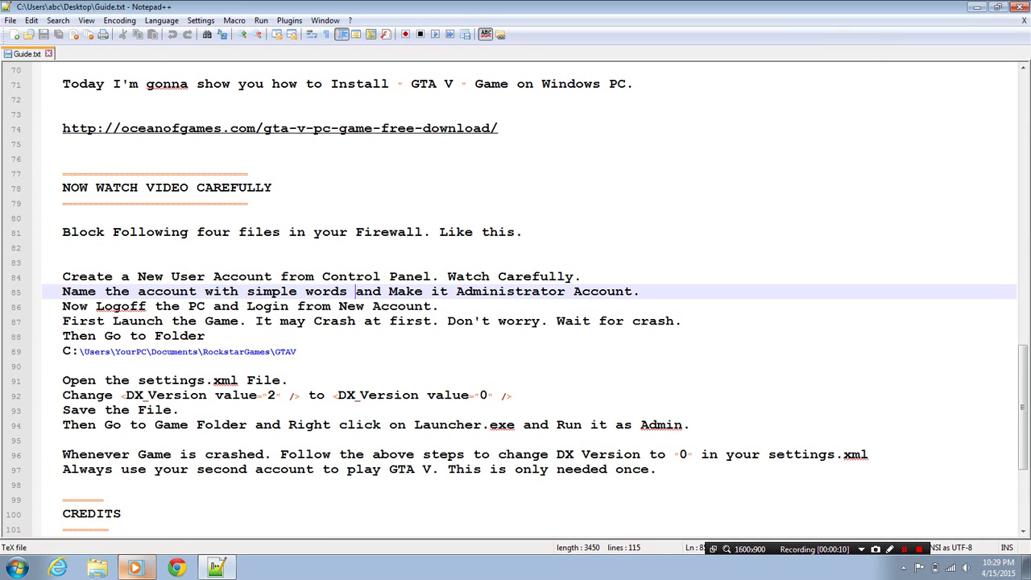
- Highlight the guide's first-launch line and open the Grand Theft Auto V folder inside E:\GTA_5\GTA_5
drag(63, 320, 682, 320)
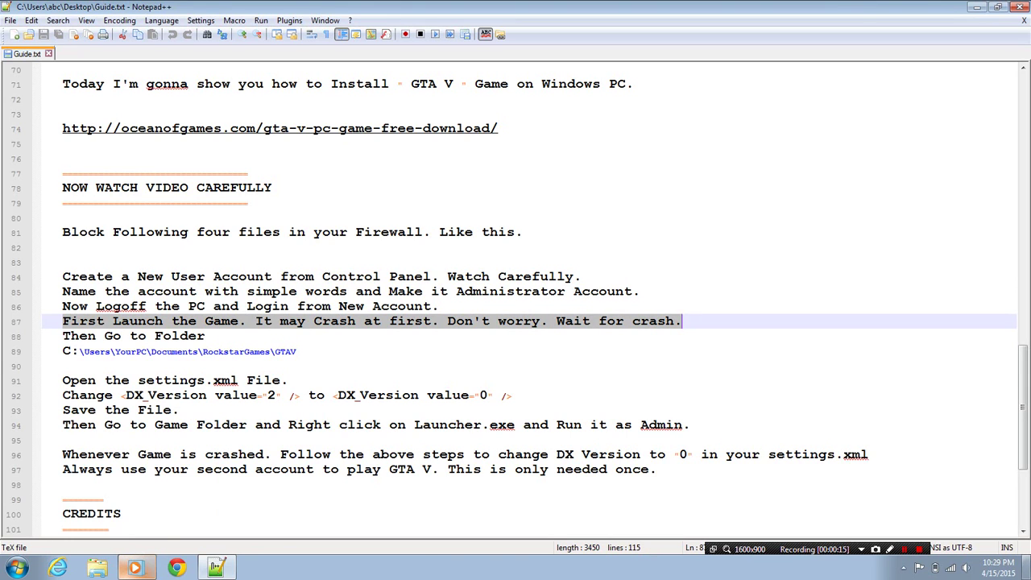
click(1026, 566)
double_click(24, 26)
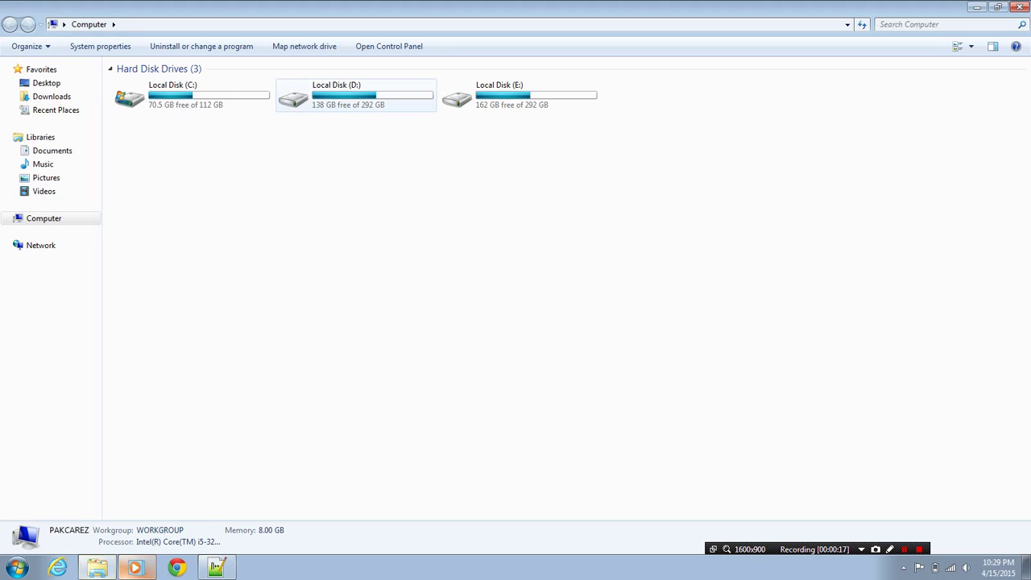
double_click(515, 95)
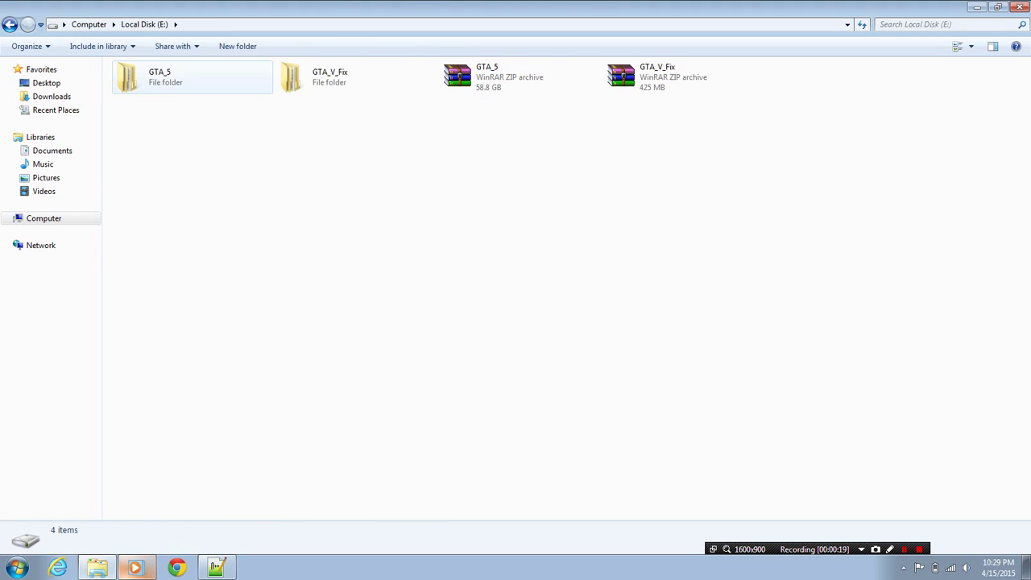
double_click(191, 78)
double_click(190, 78)
double_click(190, 77)
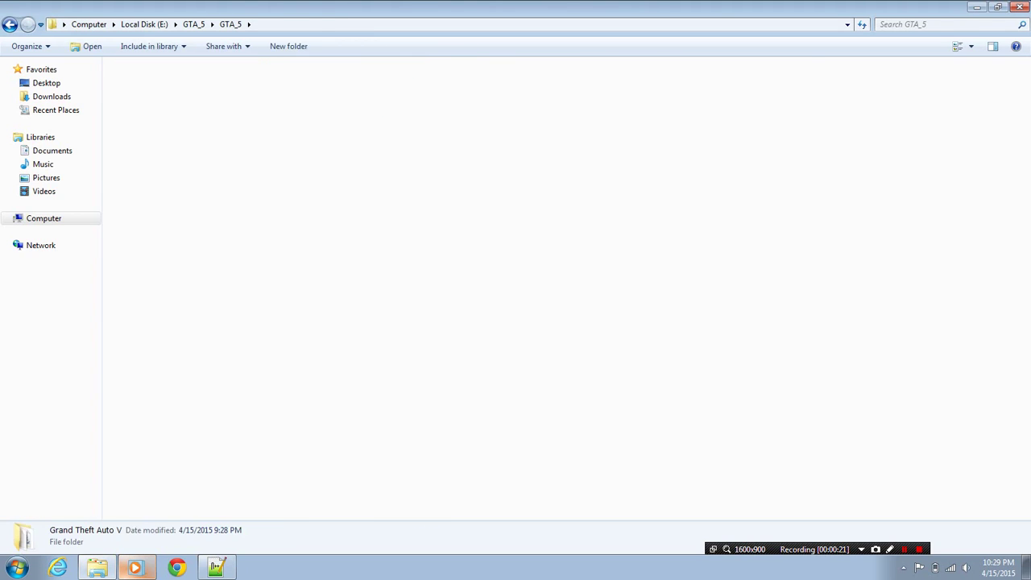